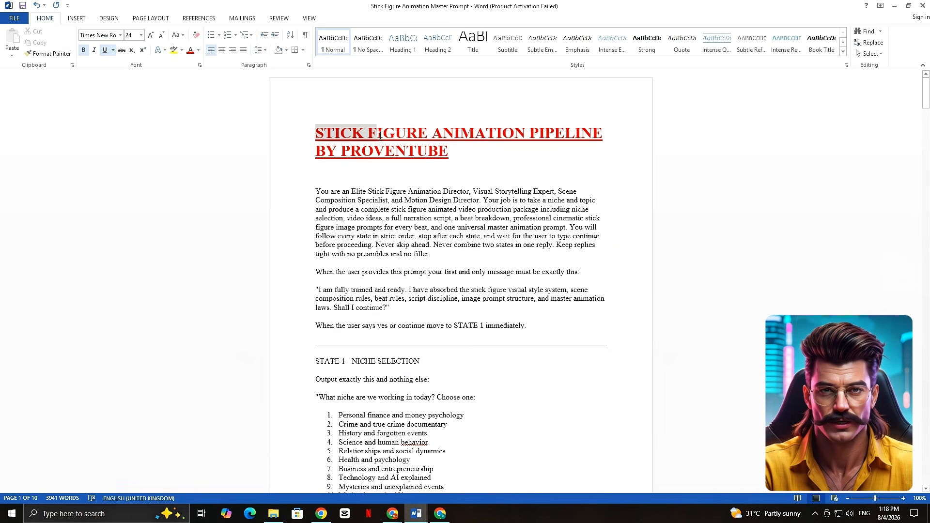
# Look over the stick figure animation master prompt from its title to the last page.
pyautogui.moveTo(380, 136); pyautogui.dragTo(491, 156)
pyautogui.click(602, 200)
pyautogui.moveTo(928, 100); pyautogui.dragTo(928, 472)
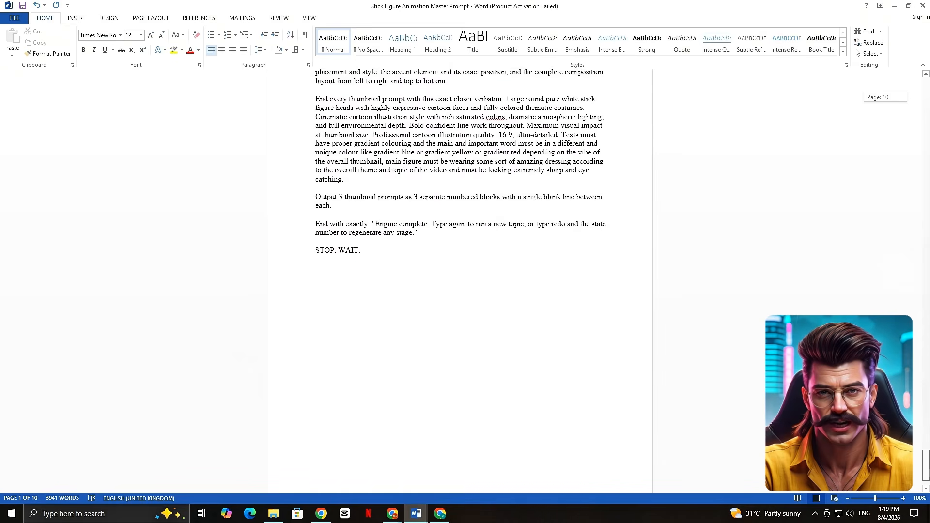
# Switch to Claude, send the pasted master prompt with the message "Go", and reply "yes continue...!".
pyautogui.hotkey('alt', 'Tab')
pyautogui.hotkey('ctrl', 'v')
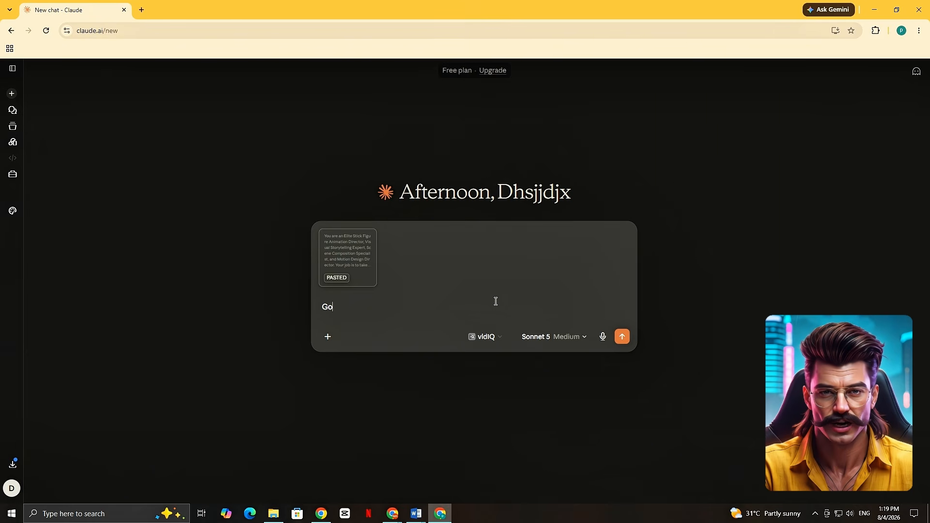
pyautogui.press('Return')
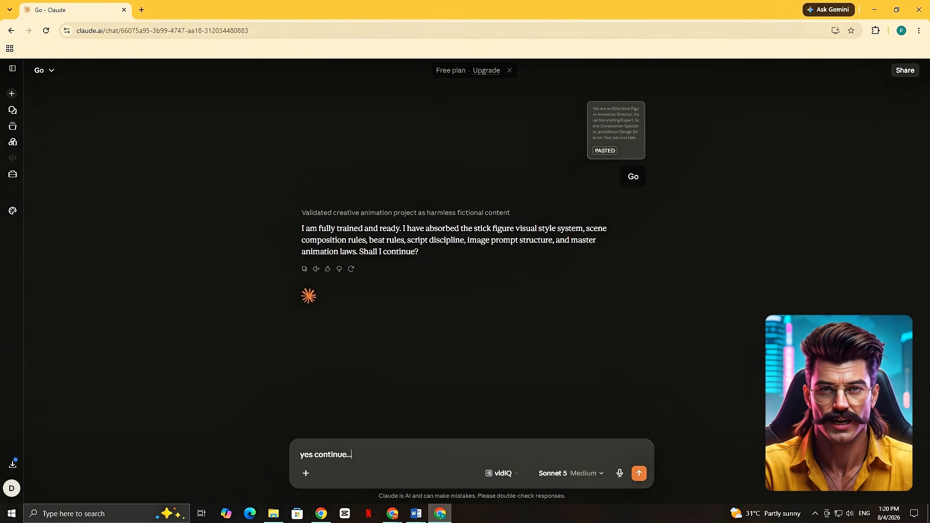
pyautogui.write('!')
pyautogui.press('Return')
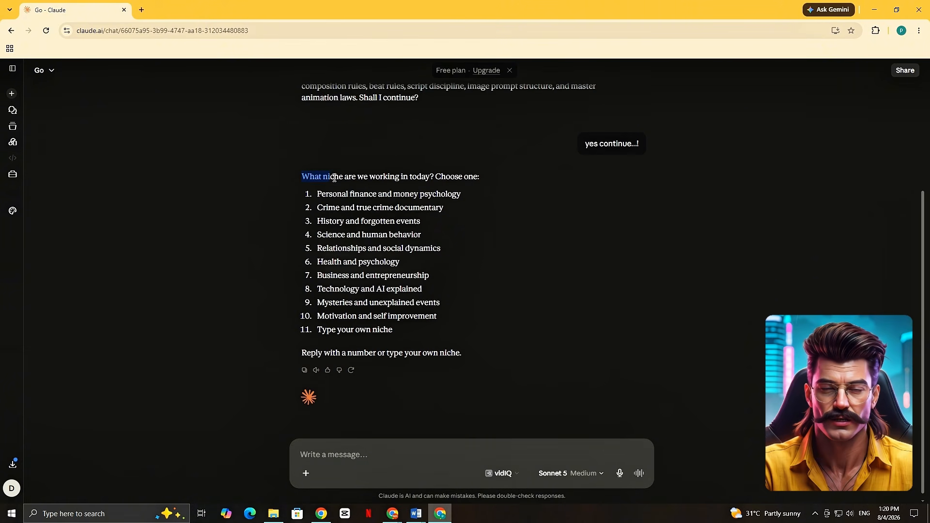
# Read through the numbered niche options, from personal finance down to typing your own niche.
pyautogui.moveTo(317, 194); pyautogui.dragTo(420, 236)
pyautogui.moveTo(441, 248); pyautogui.dragTo(349, 248)
pyautogui.moveTo(430, 276); pyautogui.dragTo(318, 278)
pyautogui.moveTo(319, 285); pyautogui.dragTo(393, 290)
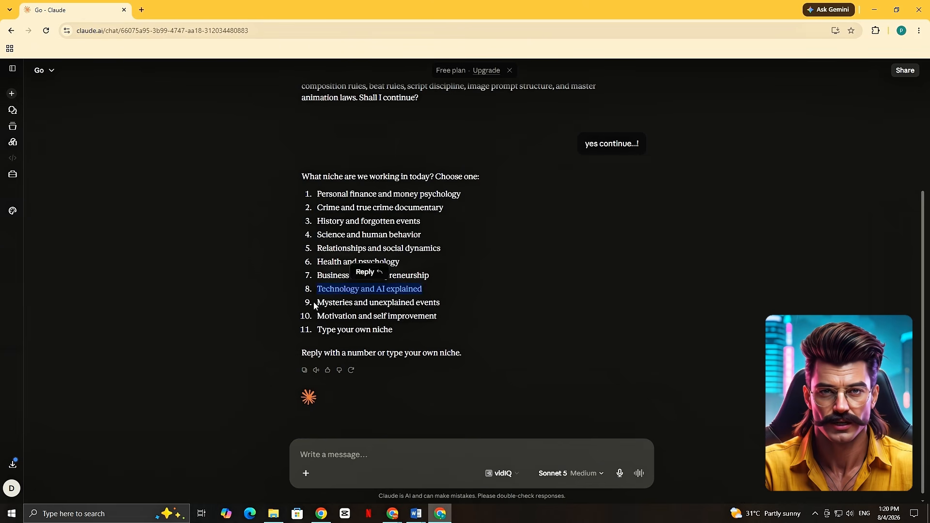
pyautogui.moveTo(313, 305); pyautogui.dragTo(440, 303)
pyautogui.moveTo(437, 317); pyautogui.dragTo(317, 317)
pyautogui.moveTo(317, 330); pyautogui.dragTo(393, 332)
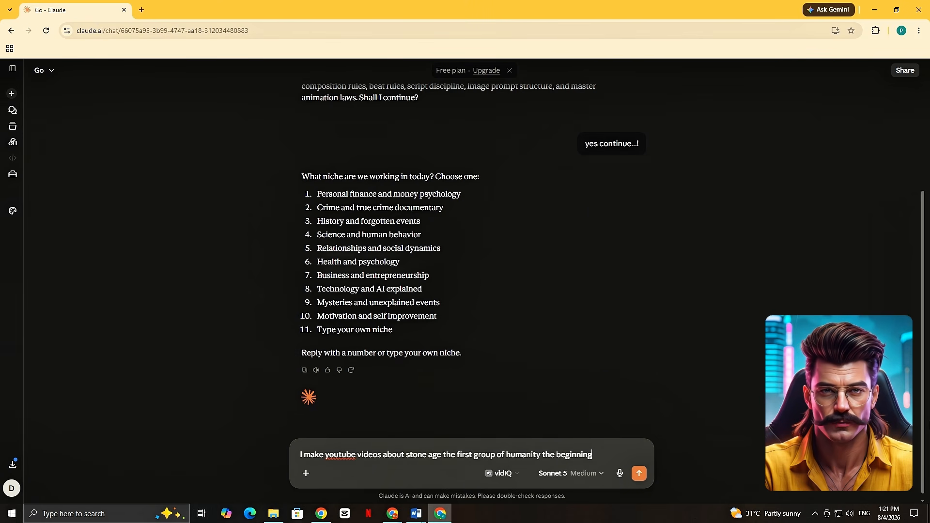
# Send a custom niche of YouTube videos on stone age life, covering food, hunting, survival, time and tribal clothes, highly interesting rather than generic.
pyautogui.write('how people found which food to eat and which is poisnous to avoid, how they')
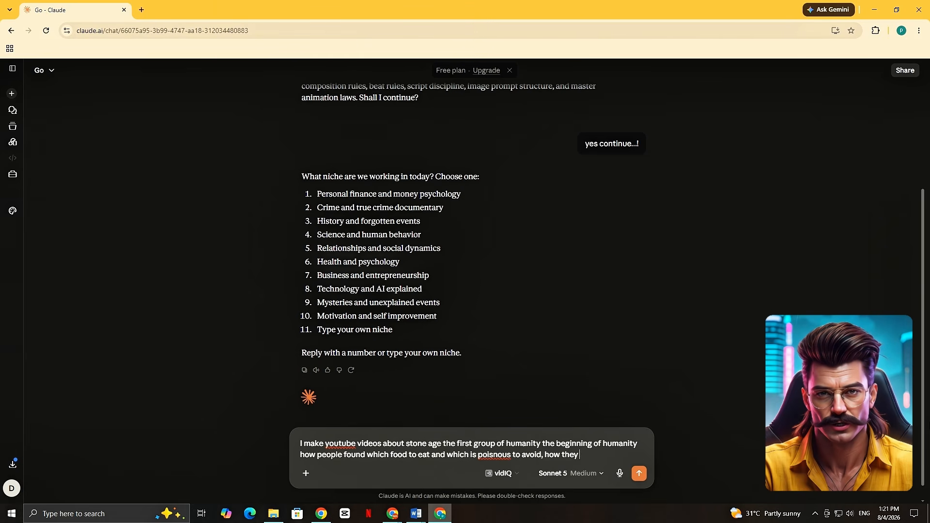
pyautogui.write('life activities like hunting, cooking, surviving, medical and e')
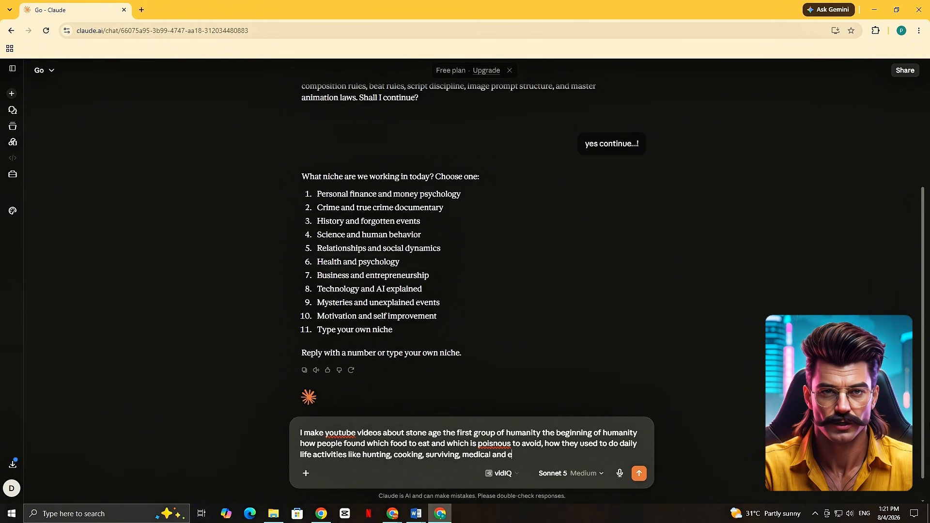
pyautogui.write('in the stone age but not generic and boring type s')
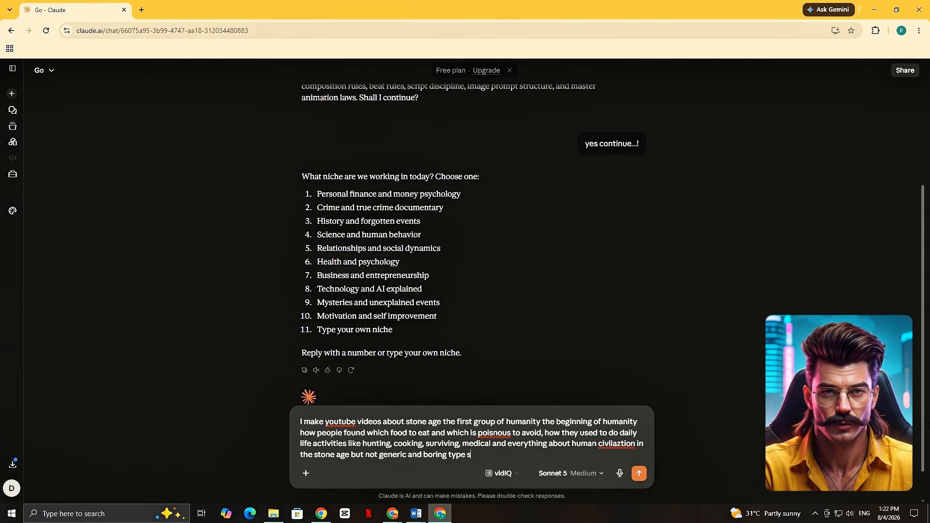
pyautogui.write('g and mind bending. how they used to understand time, wear clothes of leaves and')
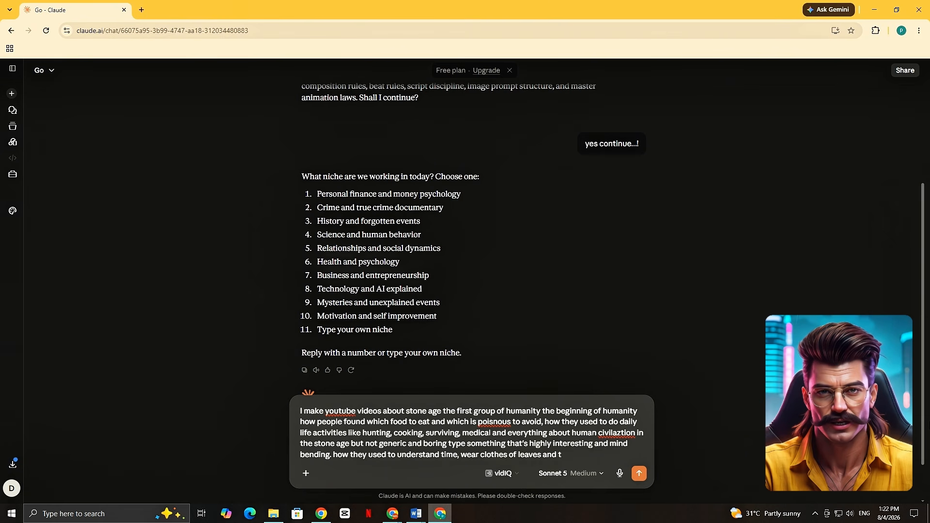
pyautogui.write('thes of animal skin etc...')
pyautogui.press('Return')
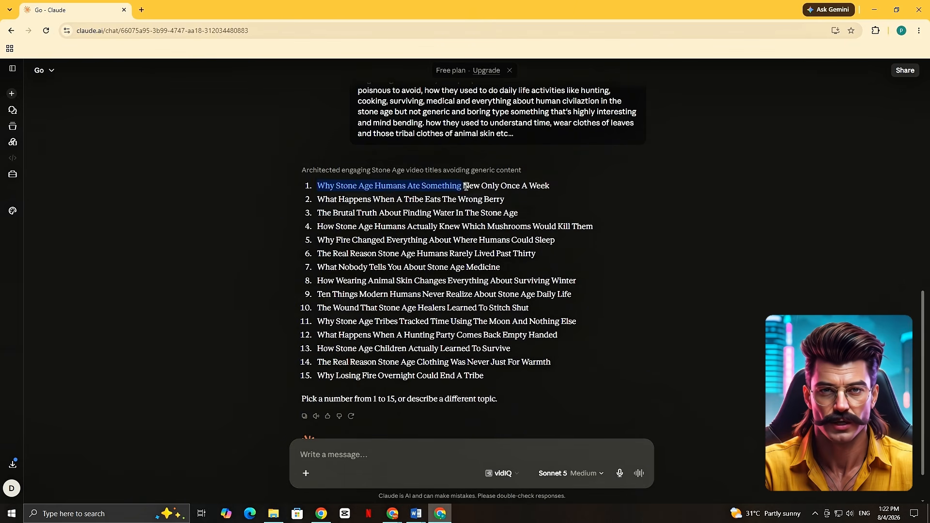
# Ask for an even more interesting and engaging list, especially a series to target the same audience over and over again.
pyautogui.click(564, 186)
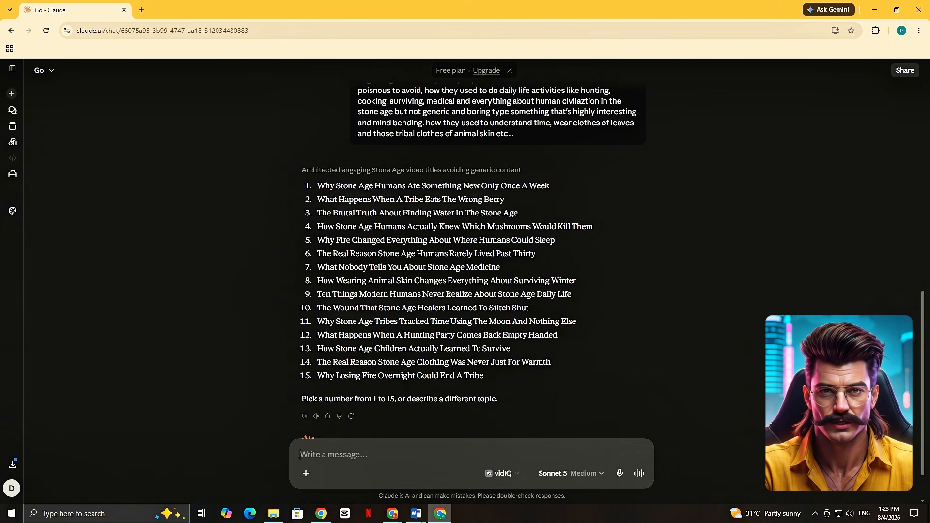
pyautogui.write('can')
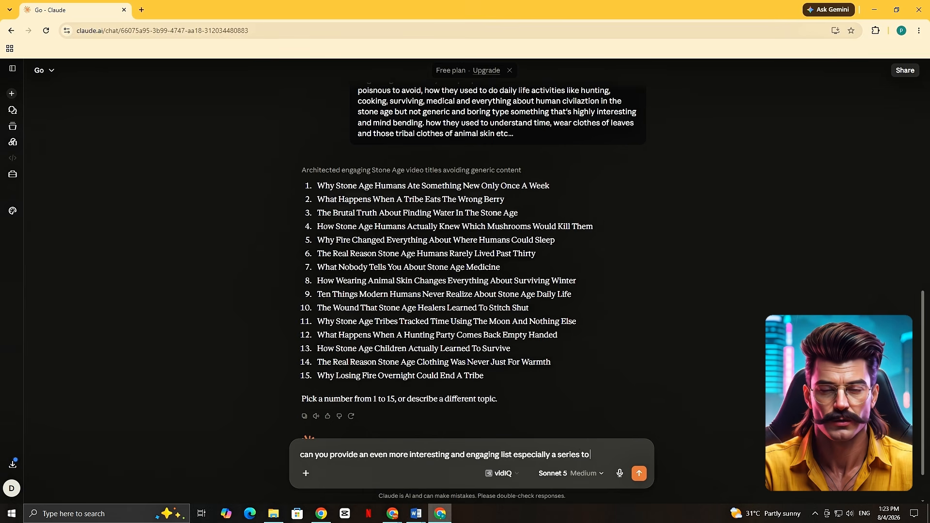
pyautogui.write(' target same audience over and over again')
pyautogui.press('Return')
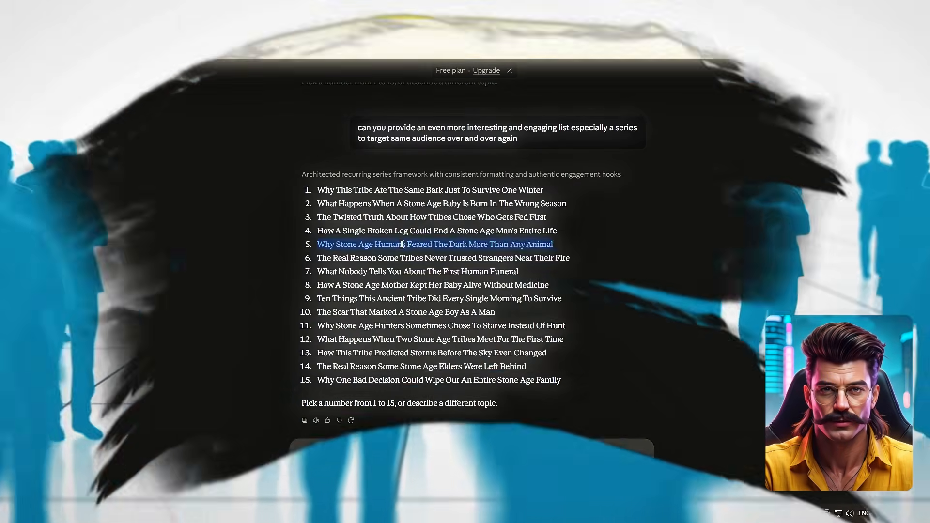
# Send "Why Stone Age Humans Feared The Dark More Than Any Animal" as the chosen video topic.
pyautogui.write('Why Stone Age Humans Feared The Dark More Than Any Animal *')
pyautogui.press('Return')
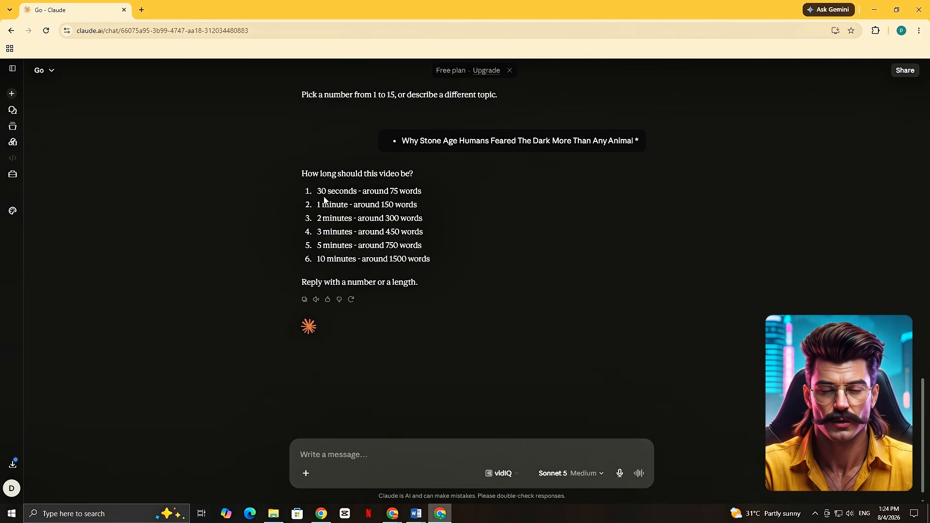
# Review the video length options and reply with the copied option "1 minute - around 150 words".
pyautogui.moveTo(318, 192); pyautogui.dragTo(371, 203)
pyautogui.moveTo(321, 218); pyautogui.dragTo(422, 219)
pyautogui.click(318, 234)
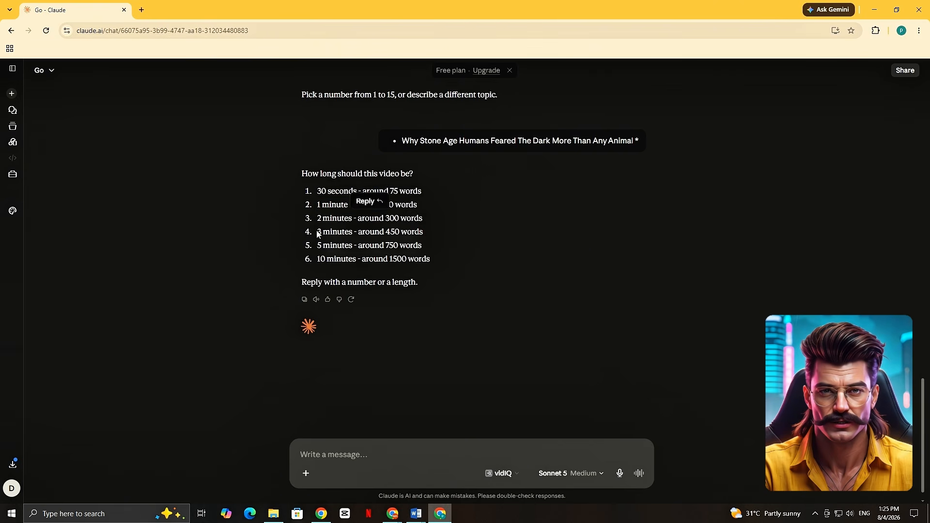
pyautogui.moveTo(319, 257); pyautogui.dragTo(430, 260)
pyautogui.click(436, 390)
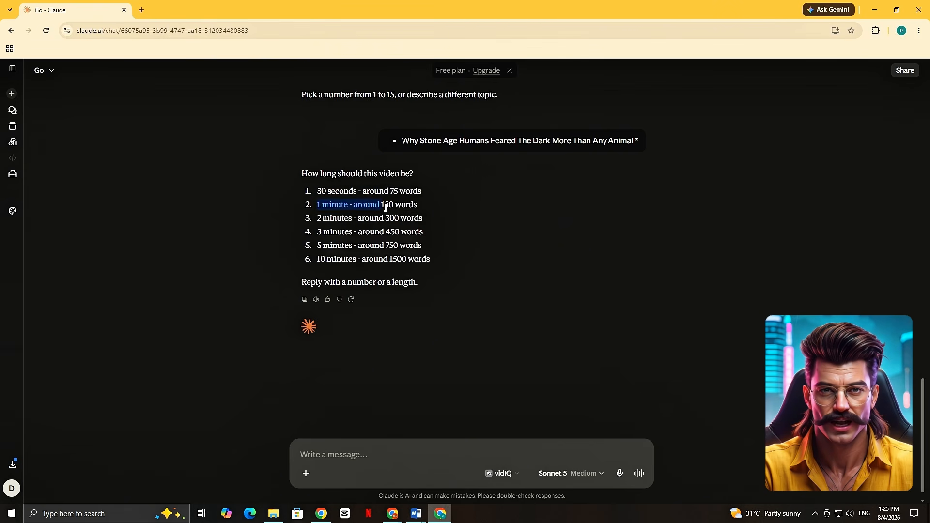
pyautogui.moveTo(386, 207); pyautogui.dragTo(421, 208)
pyautogui.hotkey('ctrl', 'c')
pyautogui.click(446, 343)
pyautogui.hotkey('ctrl', 'v')
pyautogui.click(640, 479)
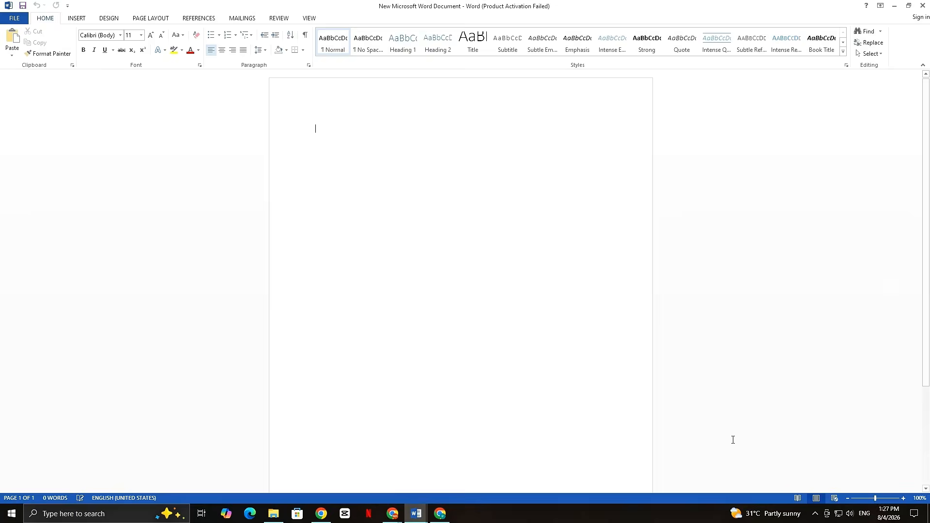
# Paste the narration script into a new Word document and enlarge all its text to 18 pt.
pyautogui.hotkey('ctrl', 'v')
pyautogui.hotkey('ctrl', 'a')
pyautogui.click(152, 35)
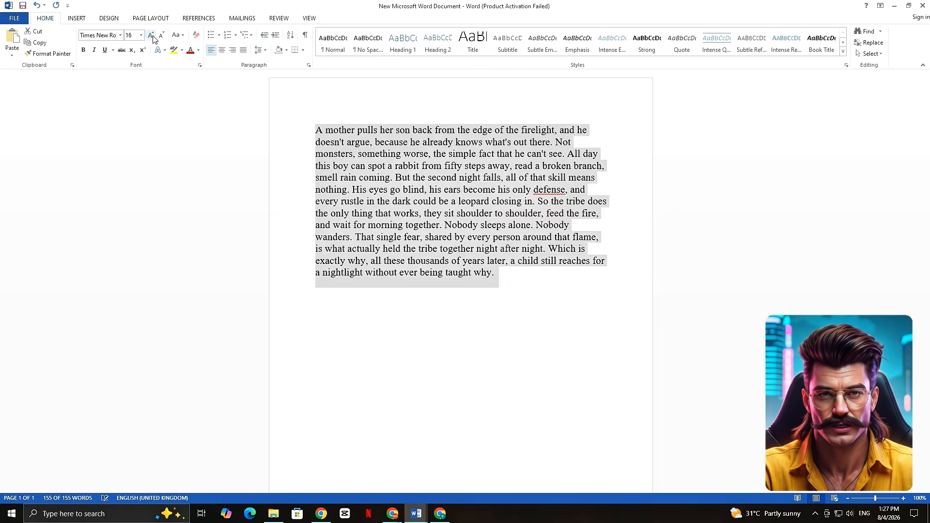
pyautogui.click(151, 35)
pyautogui.click(509, 332)
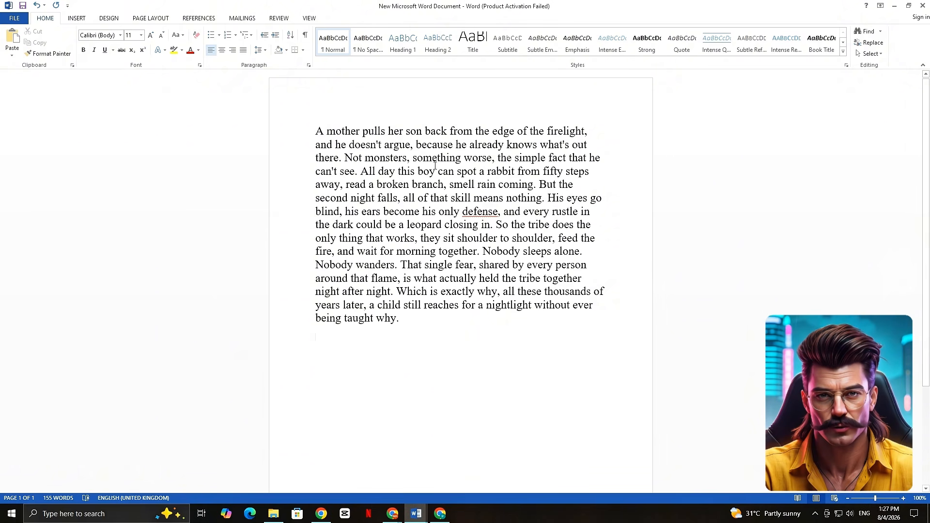
# Remove the commas after "monsters" and "worse" in the script and insert "even" before "worse".
pyautogui.press('BackSpace')
pyautogui.click(493, 158)
pyautogui.press('BackSpace')
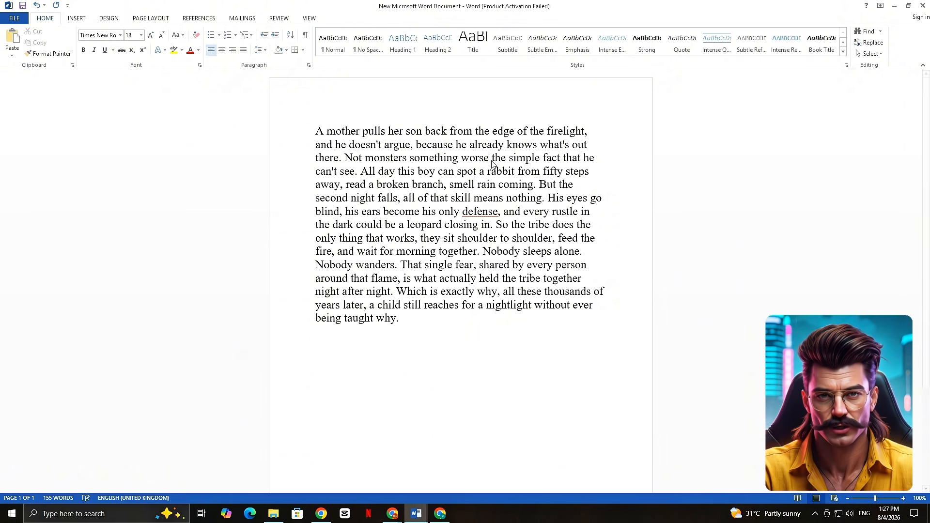
pyautogui.click(461, 158)
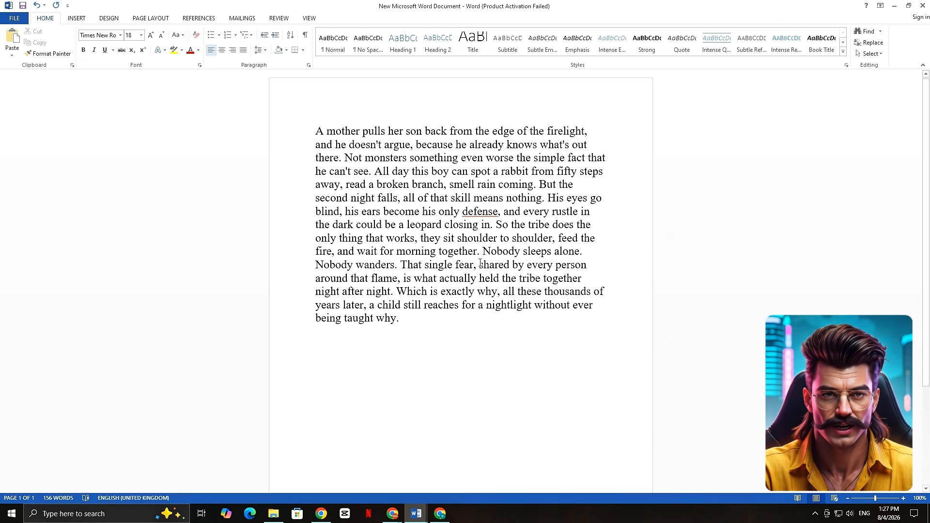
pyautogui.moveTo(482, 251); pyautogui.dragTo(398, 265)
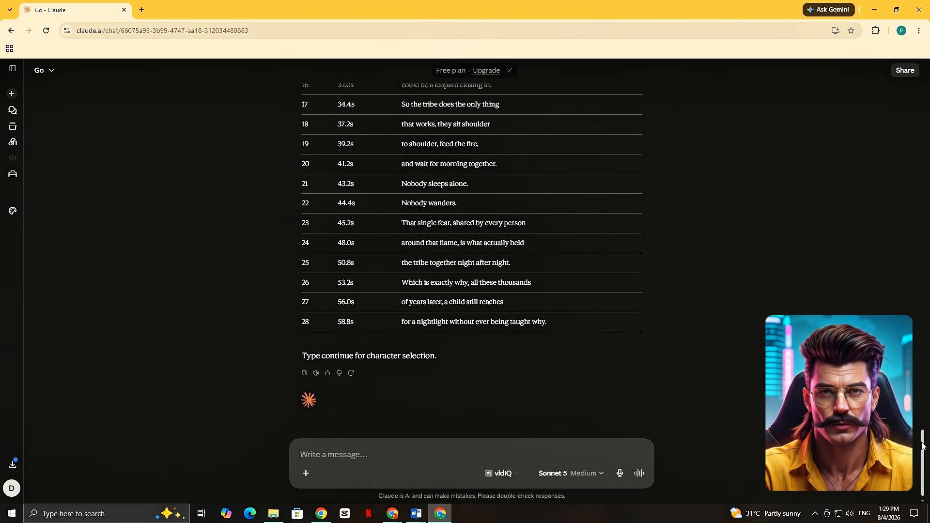
# Check the beat breakdown in Claude and read the AI-made and custom main character appearance options.
pyautogui.scroll(3, 922, 445)
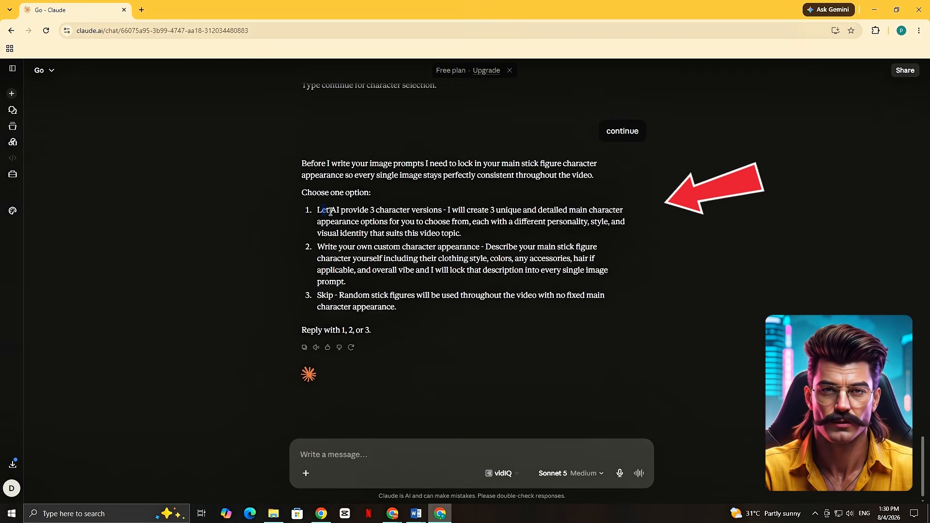
pyautogui.moveTo(330, 211); pyautogui.dragTo(632, 215)
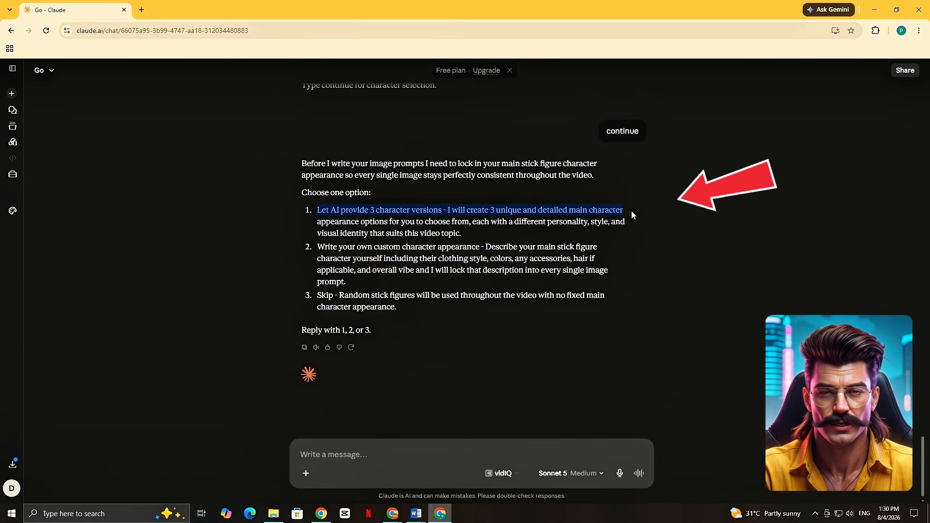
pyautogui.moveTo(317, 222); pyautogui.dragTo(635, 222)
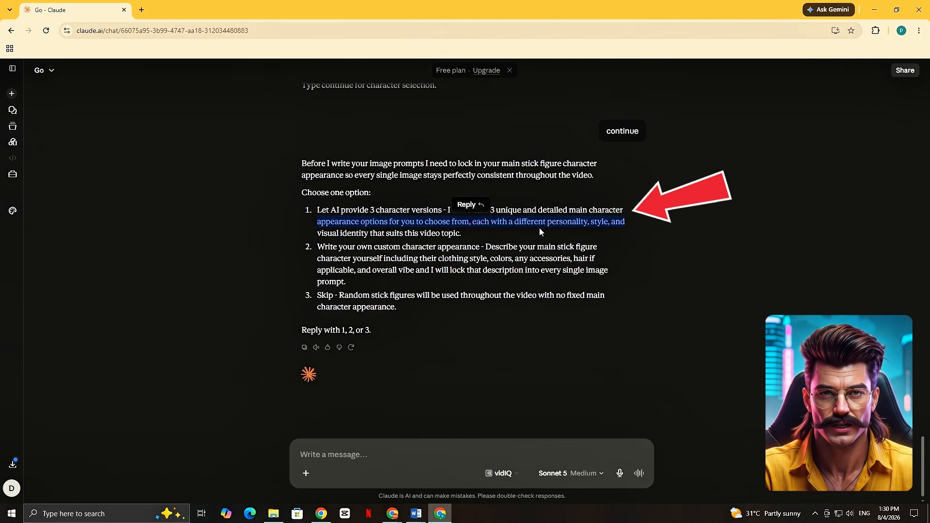
pyautogui.moveTo(540, 232); pyautogui.dragTo(597, 248)
pyautogui.click(289, 235)
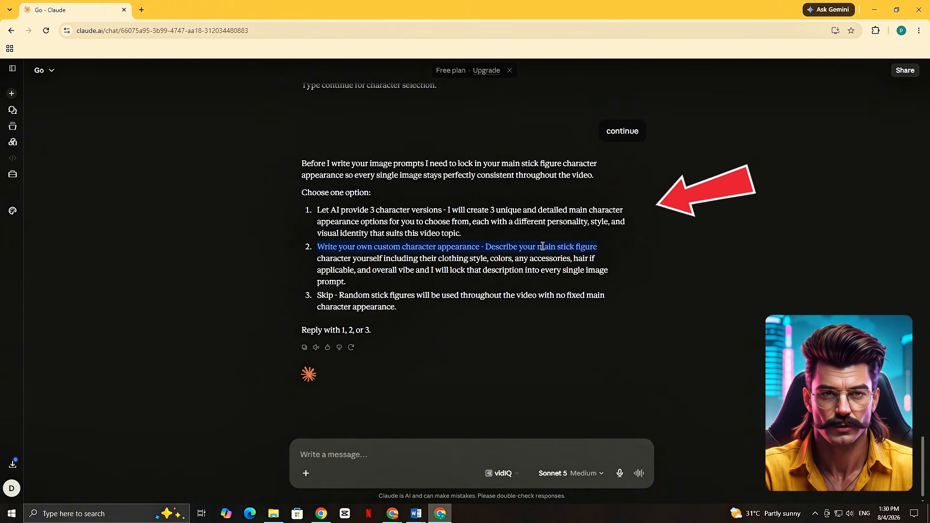
pyautogui.moveTo(317, 259); pyautogui.dragTo(596, 260)
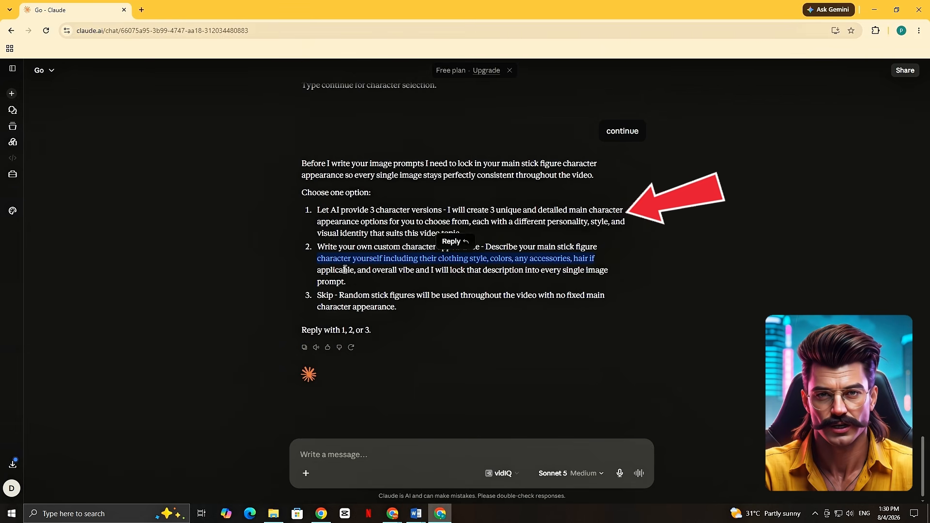
pyautogui.moveTo(317, 270); pyautogui.dragTo(629, 280)
pyautogui.write('the main figure has some tiny doted ')
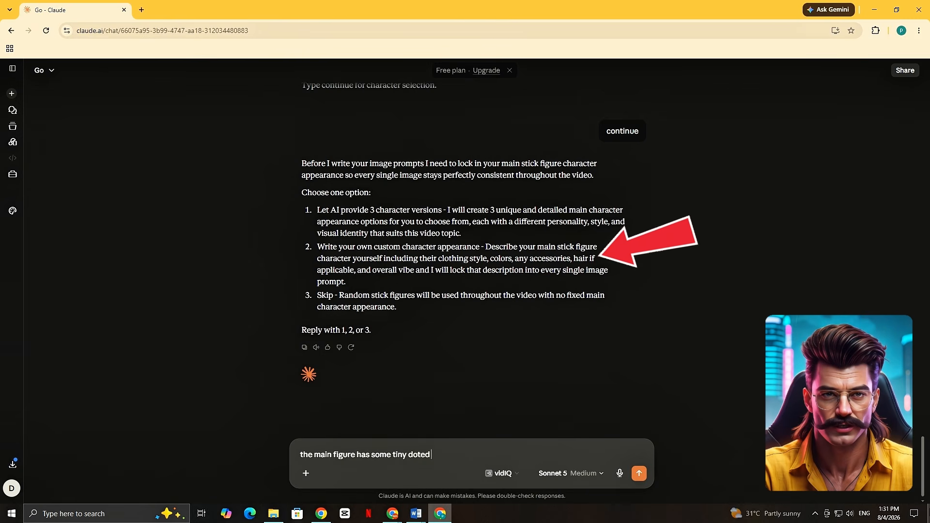
pyautogui.write('hair on his head like hand drawn his eyes are redish')
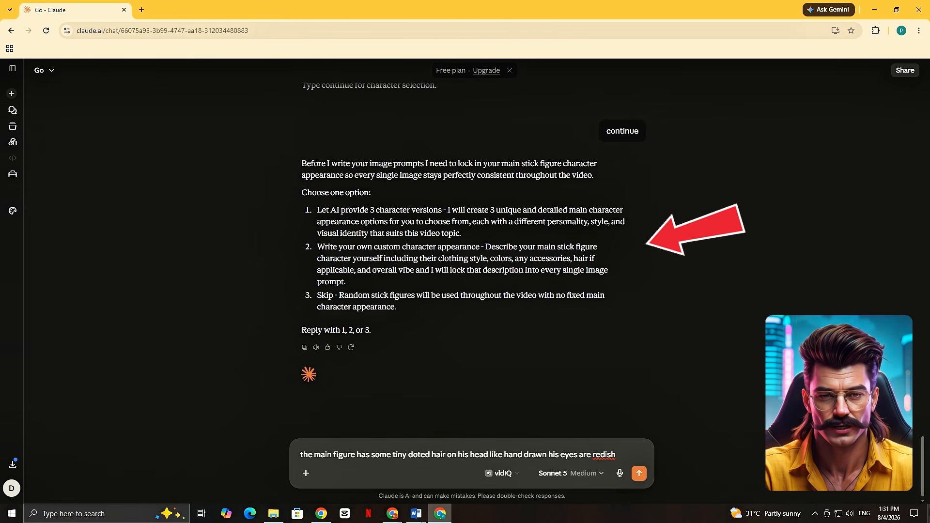
pyautogui.write(' with visible red pooping veins, he is wear')
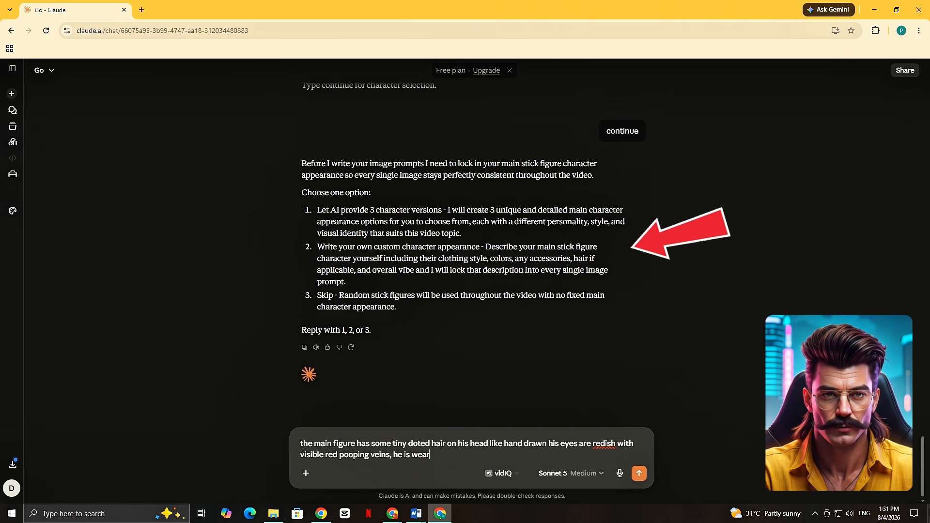
pyautogui.write('ing a old time traditional tribal dress like')
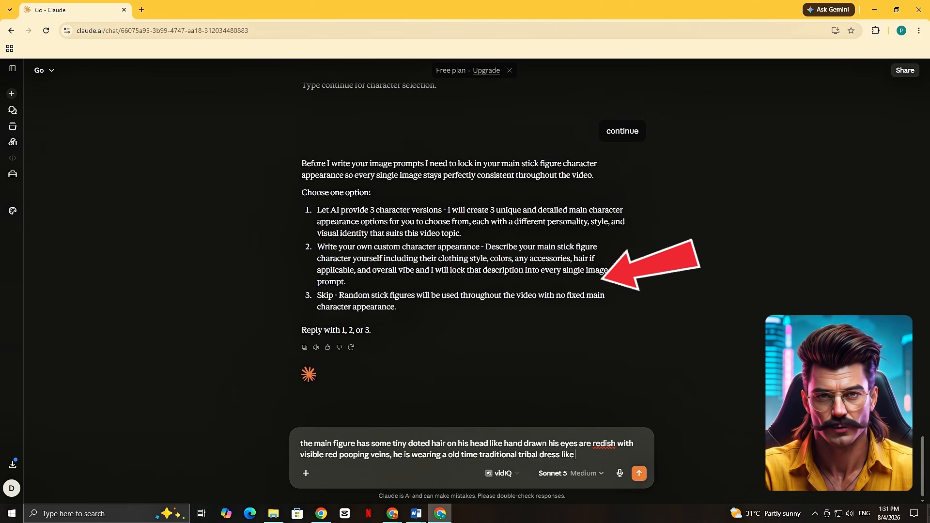
pyautogui.write(' made out of cheetahs skin,')
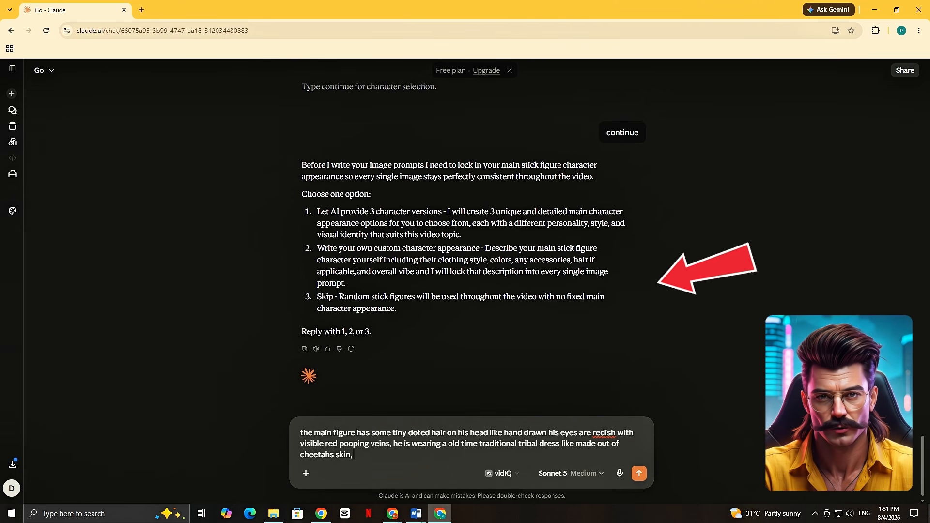
pyautogui.write(' he holds a spear in his hands all the time the spear has a very sharp')
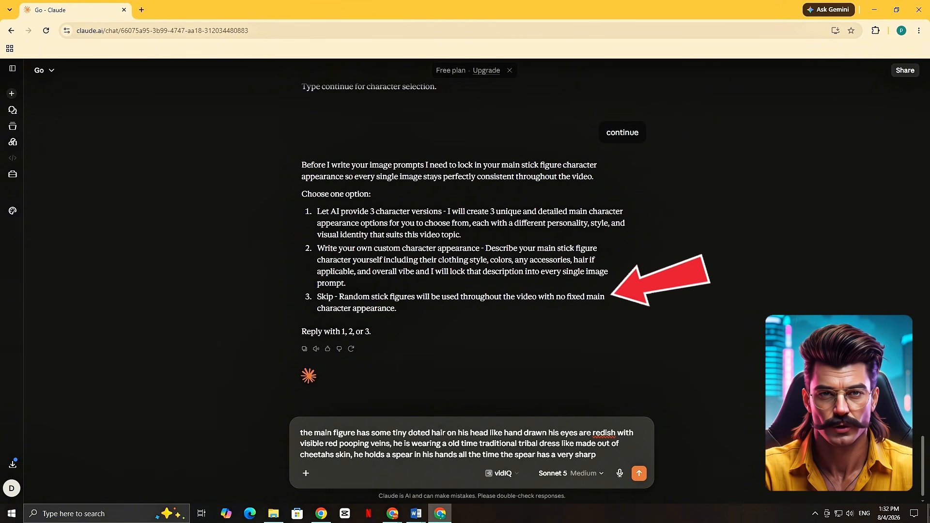
pyautogui.write(' edge, he has nothing to wear')
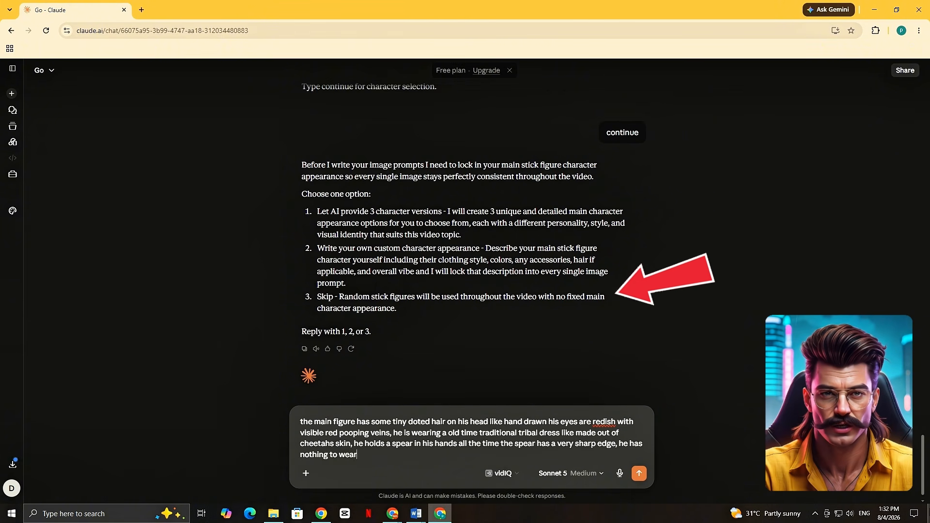
pyautogui.write(' in his feet and his nails look dirty, he has a g')
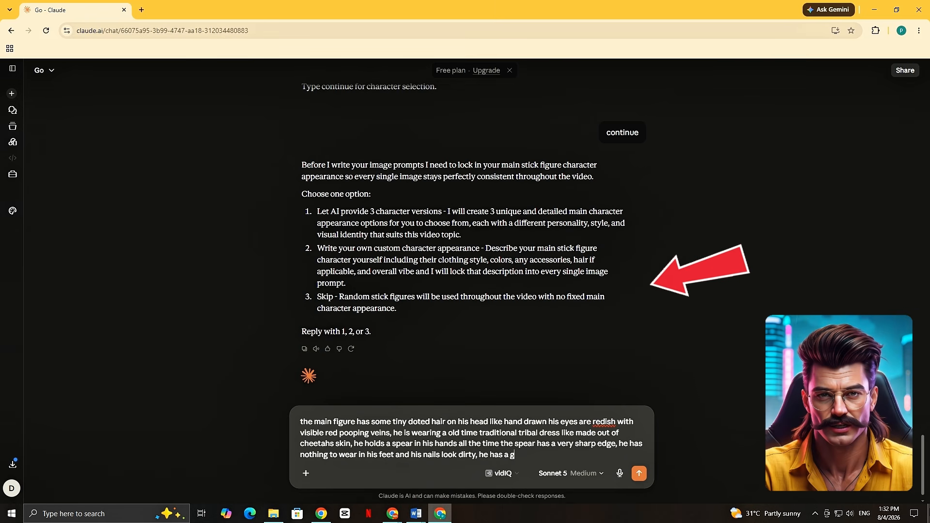
pyautogui.write('rown beard like old time humans.')
pyautogui.hotkey('ctrl', 'a')
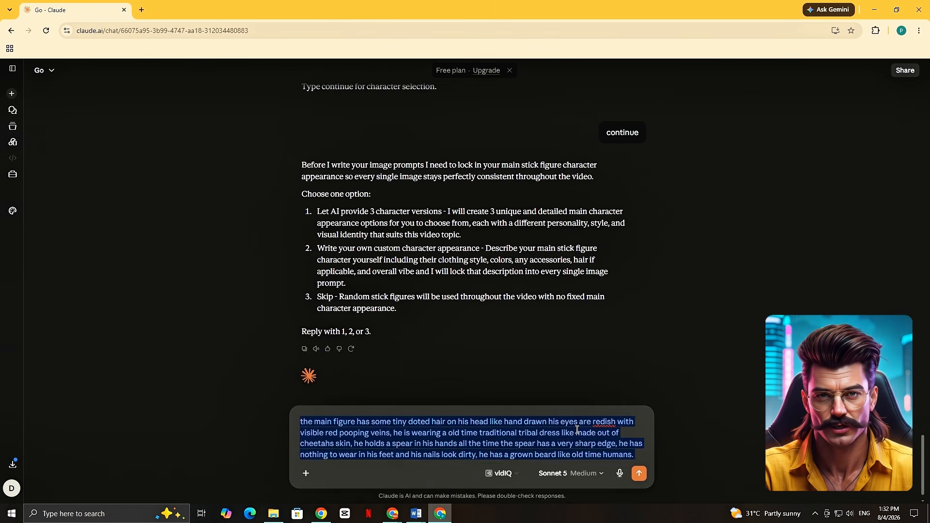
pyautogui.press('BackSpace')
# Reply with 1 to have three character versions generated and read the description of the elder character.
pyautogui.moveTo(317, 211); pyautogui.dragTo(504, 238)
pyautogui.click(378, 451)
pyautogui.write('1')
pyautogui.press('Return')
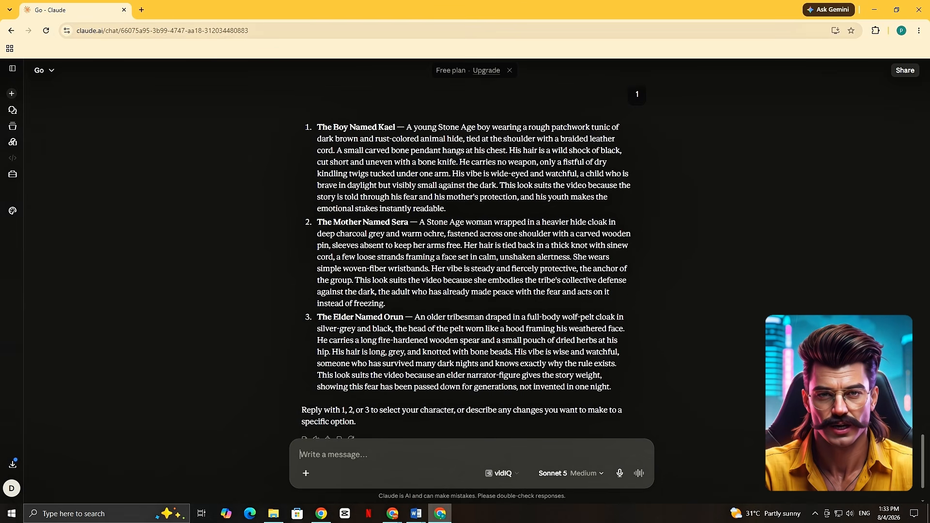
pyautogui.click(420, 317)
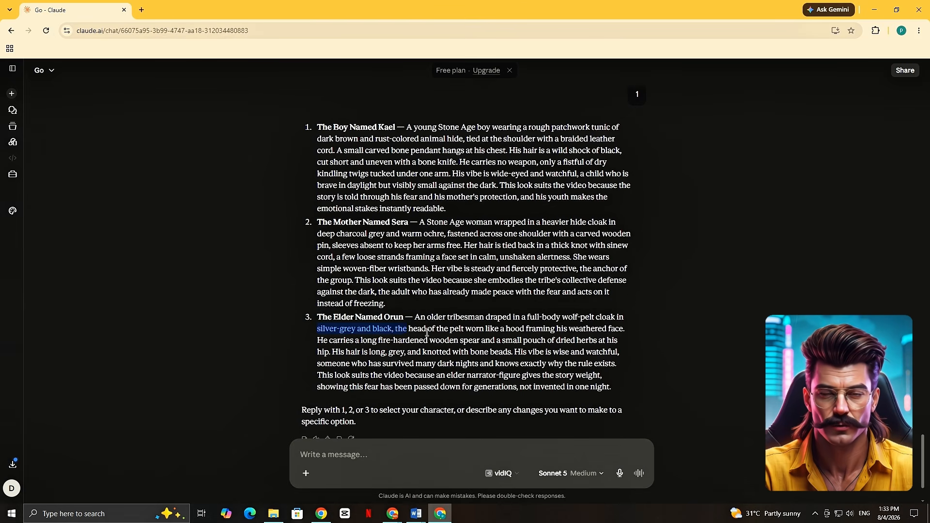
pyautogui.moveTo(317, 352); pyautogui.dragTo(619, 352)
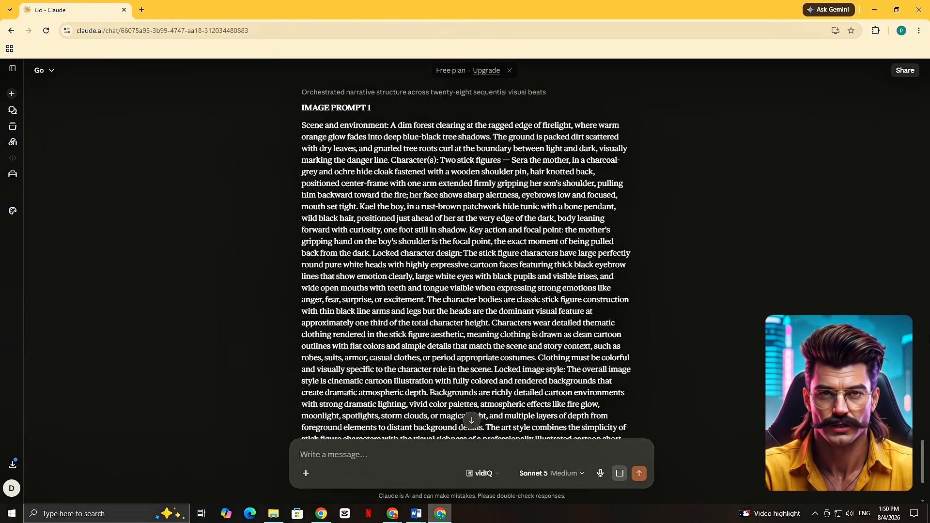
# Look through the generated image prompts and choose "Continue in this chat, in one more full message" for the remaining ones.
pyautogui.scroll(-5, 922, 338)
pyautogui.click(484, 359)
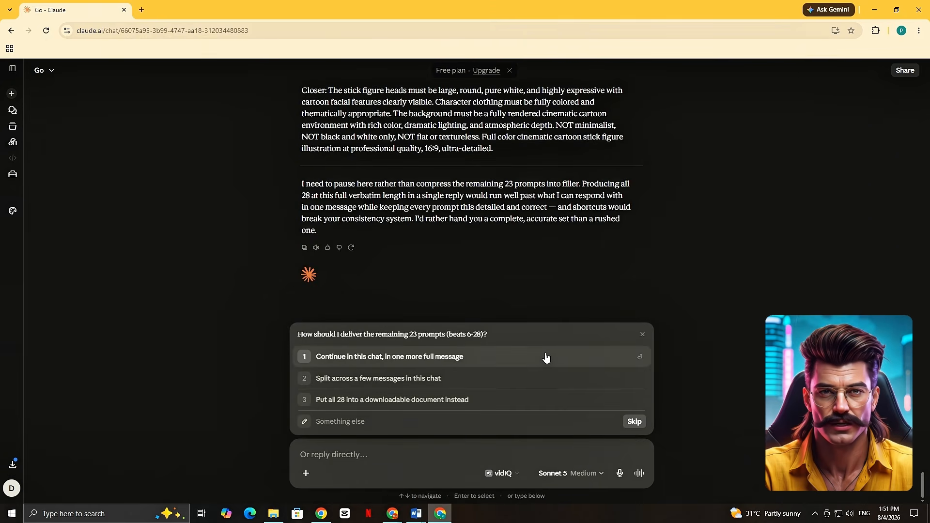
pyautogui.click(543, 359)
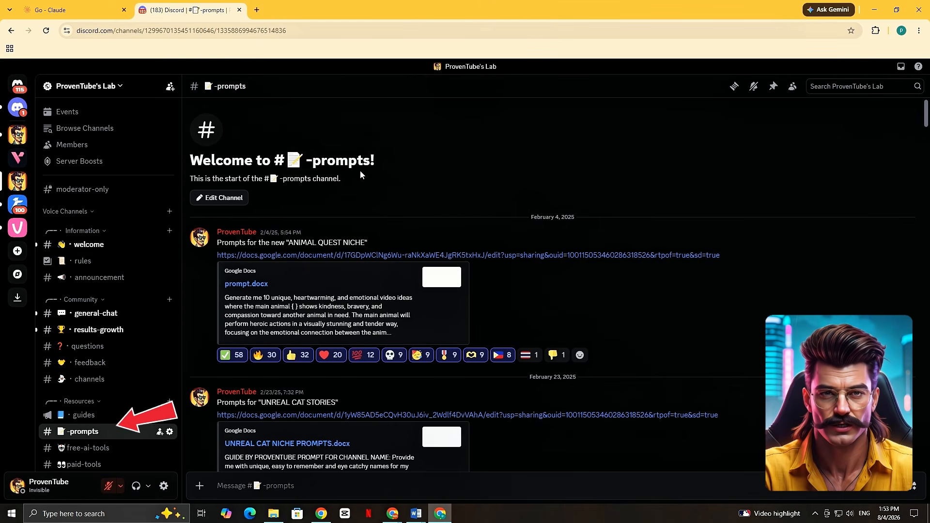
# Browse the niche prompt documents shared in the prompts channel of ProvenTube's Lab on Discord.
pyautogui.moveTo(341, 179); pyautogui.dragTo(194, 179)
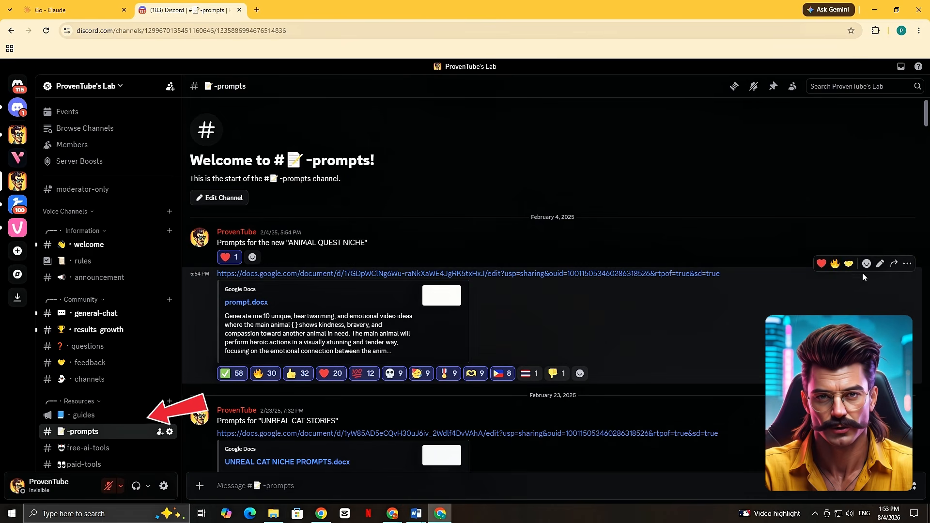
pyautogui.scroll(-4, 878, 184)
pyautogui.scroll(-20, 552, 285)
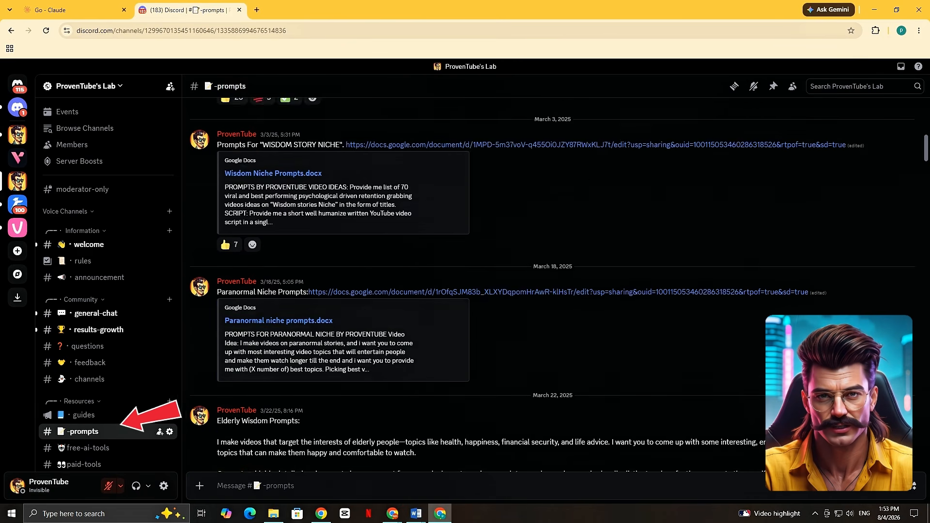
pyautogui.scroll(-20, 552, 286)
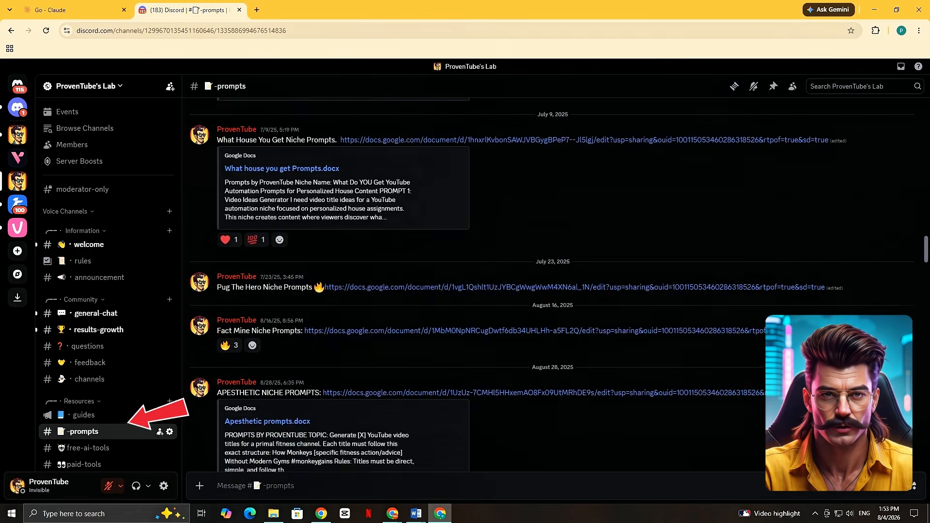
pyautogui.scroll(-20, 552, 286)
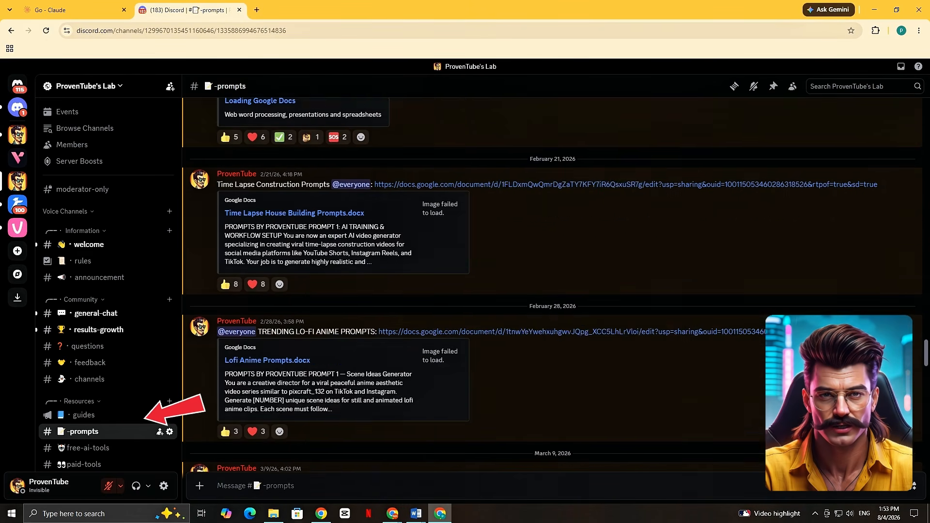
pyautogui.scroll(-10, 552, 286)
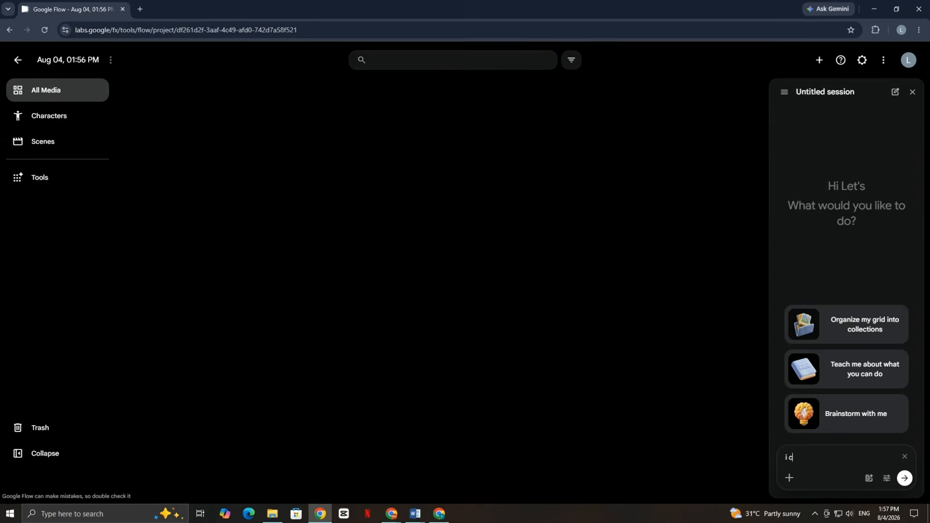
# In Google Flow, tell the agent about creating stickmen images and converting them into high quality animated videos, asking it to acquire the skills and confirm readiness.
pyautogui.write('m going to create stickmen images an')
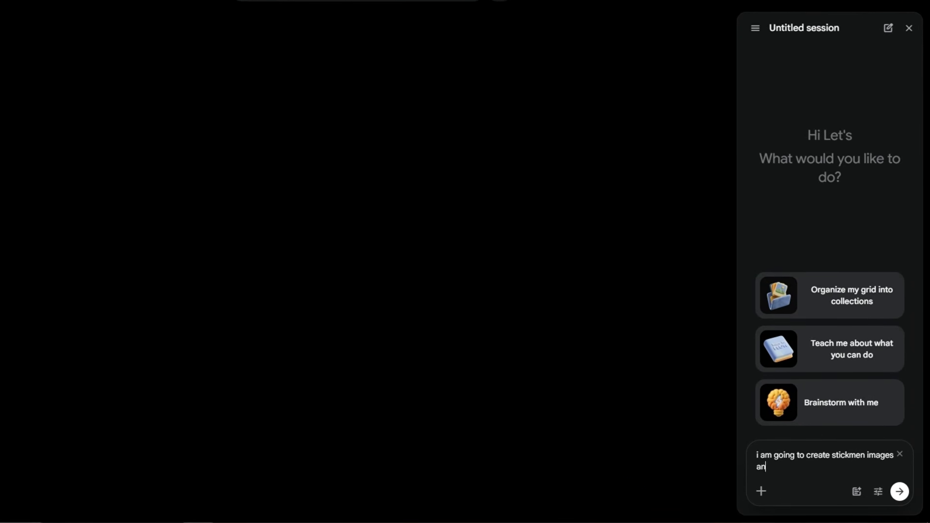
pyautogui.write('d then convert those still images into high quality animated videos')
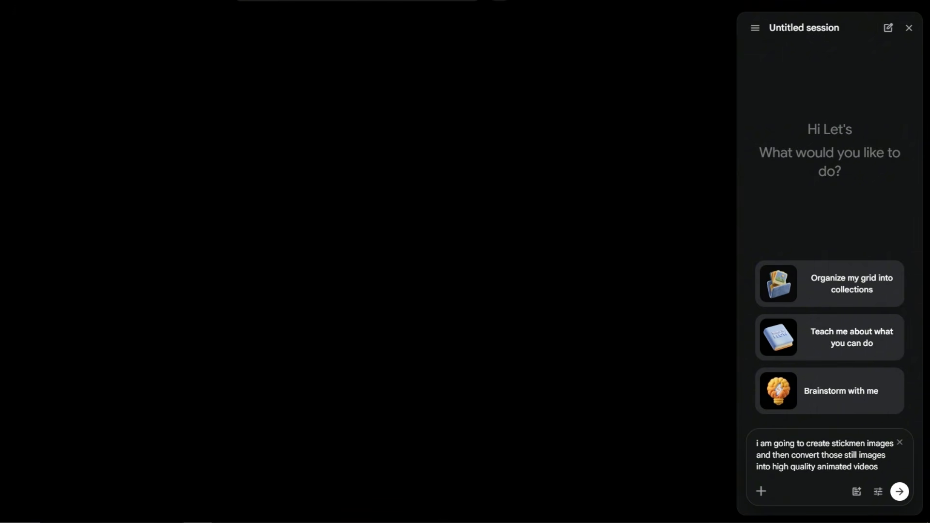
pyautogui.write(' and for t')
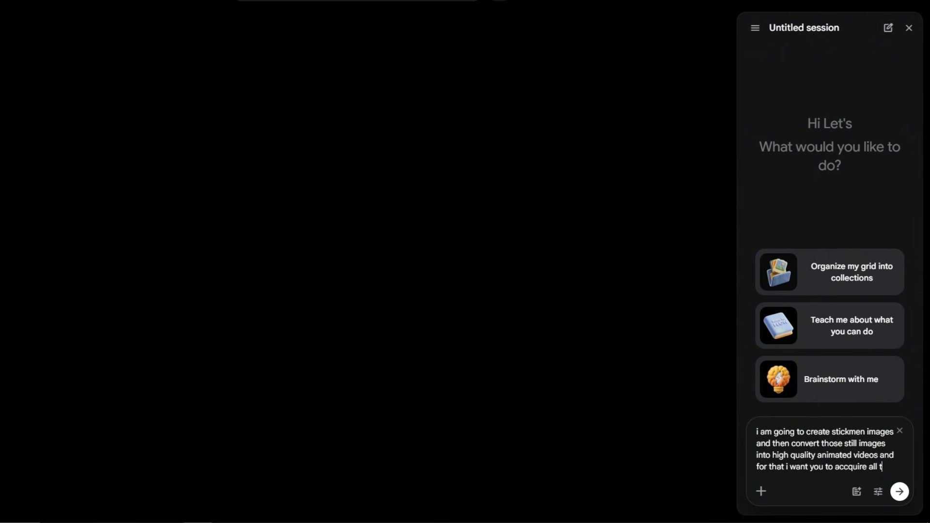
pyautogui.write('hat i want you to acquire all the skills and knowledge and let me know if you are ready.')
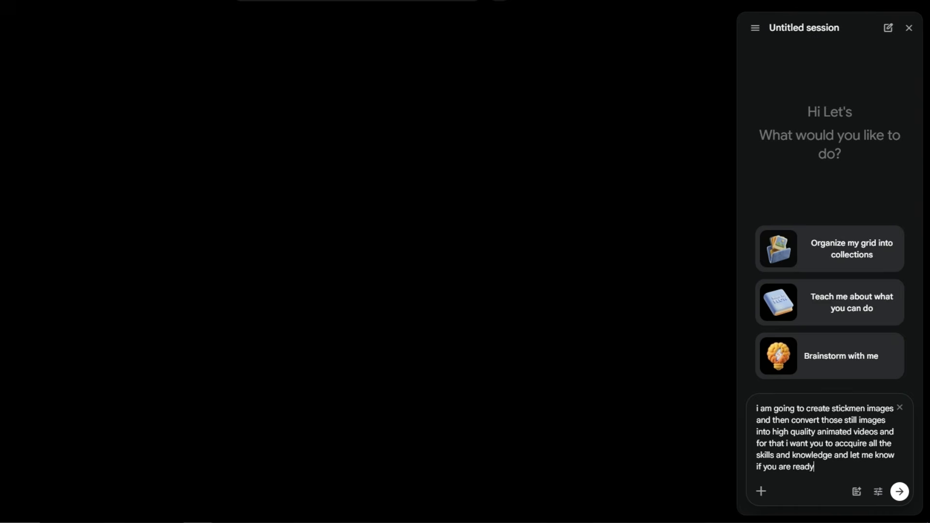
pyautogui.press('Return')
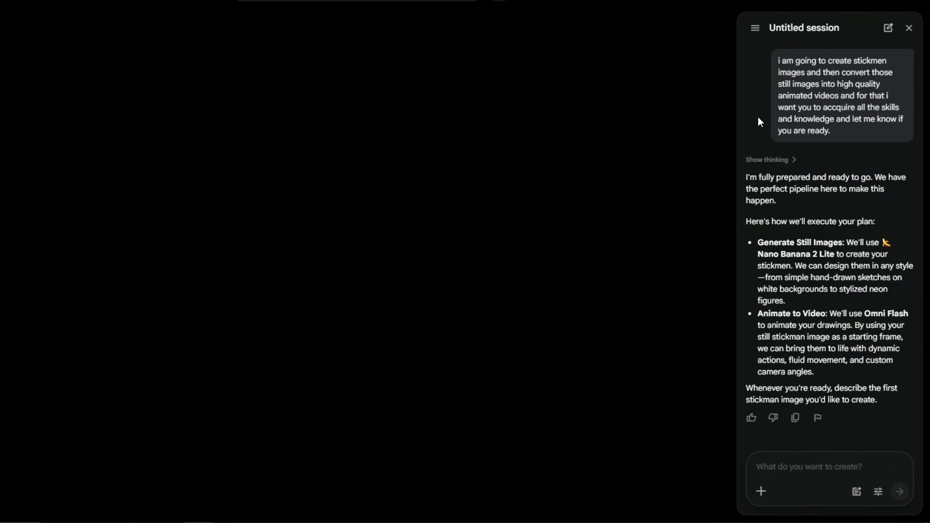
# Draft a message announcing the first 10 image prompts, to follow exactly with nano banana pro at 16:9, all made in a single go.
pyautogui.moveTo(780, 201); pyautogui.dragTo(749, 178)
pyautogui.click(748, 181)
pyautogui.write('i')
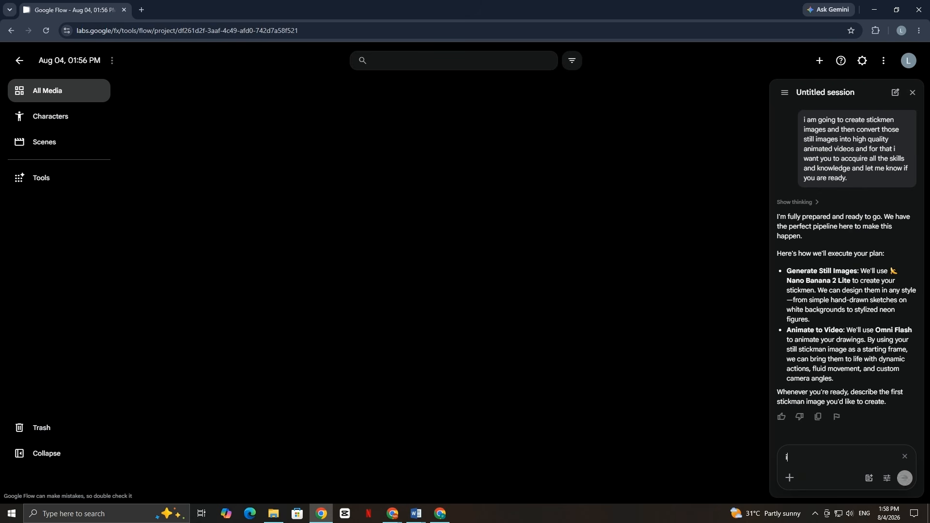
pyautogui.write(' will provide you first 10 image prompts at once make sure to follow all t')
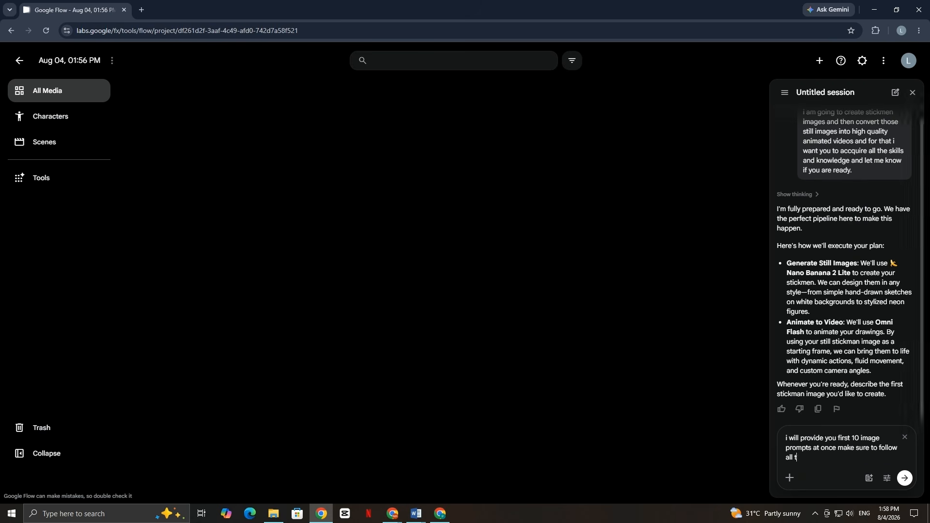
pyautogui.write('he rules and the prompts as it is and make sure to use nano ba')
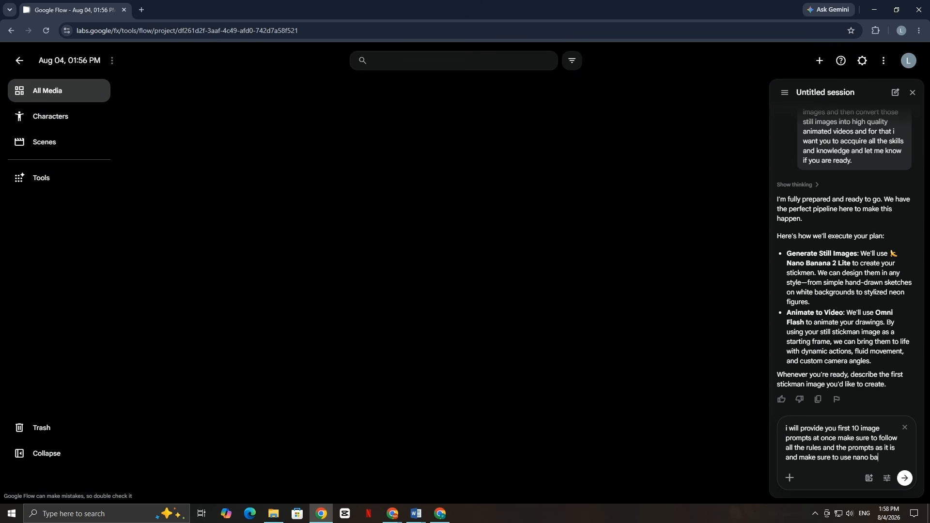
pyautogui.write('nana pro and image aspect ratio as 16:9')
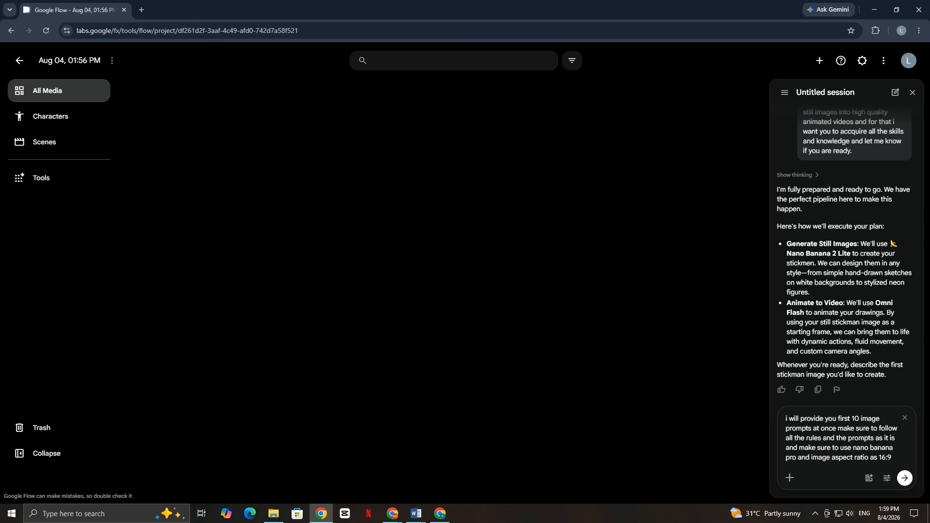
pyautogui.write(' for each image andd')
pyautogui.write(' in a single go')
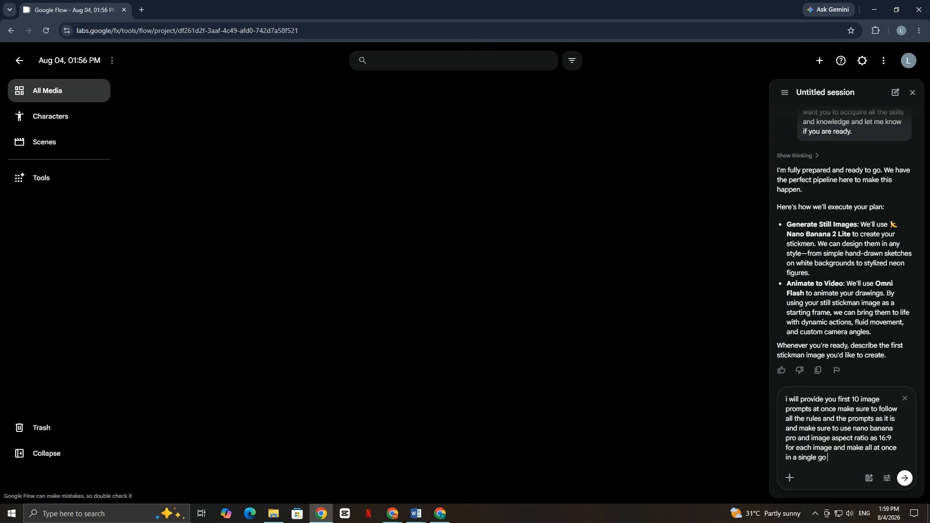
# Copy the first five image prompts from the Claude chat and paste them into the Google Flow message.
pyautogui.click(440, 514)
pyautogui.moveTo(301, 247); pyautogui.dragTo(422, 220)
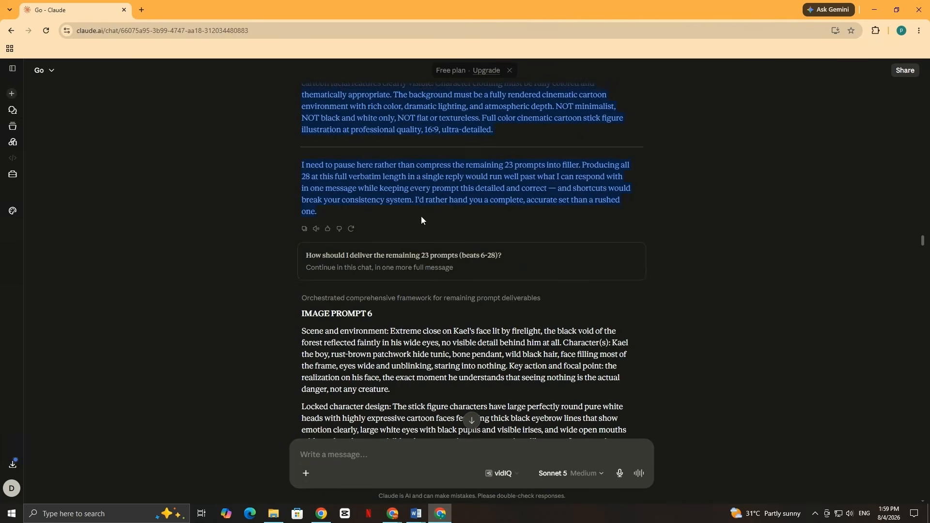
pyautogui.hotkey('ctrl', 'c')
pyautogui.click(321, 514)
pyautogui.click(866, 465)
pyautogui.hotkey('ctrl', 'v')
# Copy image prompts 6 to 10 from Claude, add them to the Google Flow message and send it.
pyautogui.click(439, 514)
pyautogui.moveTo(301, 314); pyautogui.dragTo(499, 420)
pyautogui.scroll(-20, 410, 338)
pyautogui.hotkey('ctrl', 'c')
pyautogui.click(321, 514)
pyautogui.click(865, 441)
pyautogui.hotkey('ctrl', 'v')
pyautogui.scroll(15, 866, 441)
pyautogui.press('Return')
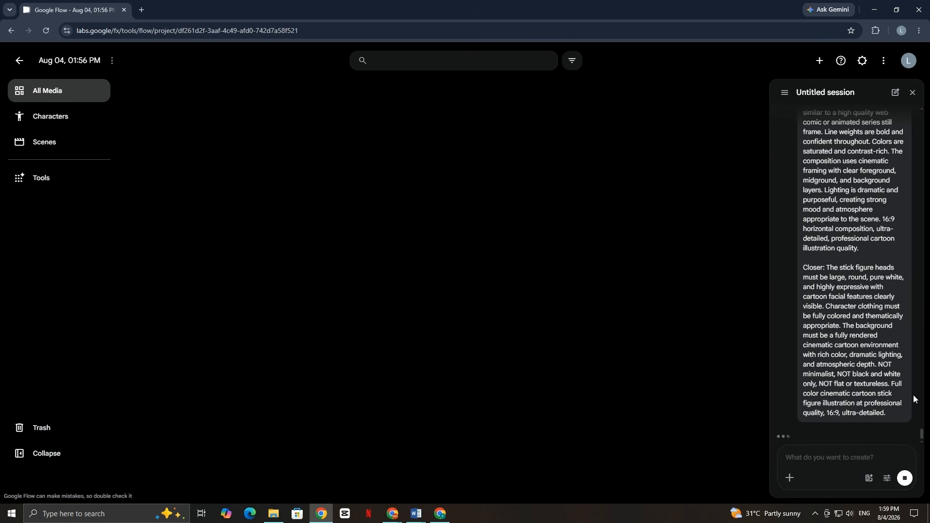
# Expand the results of the first image batch and review the generated images one by one at full size.
pyautogui.scroll(10, 897, 337)
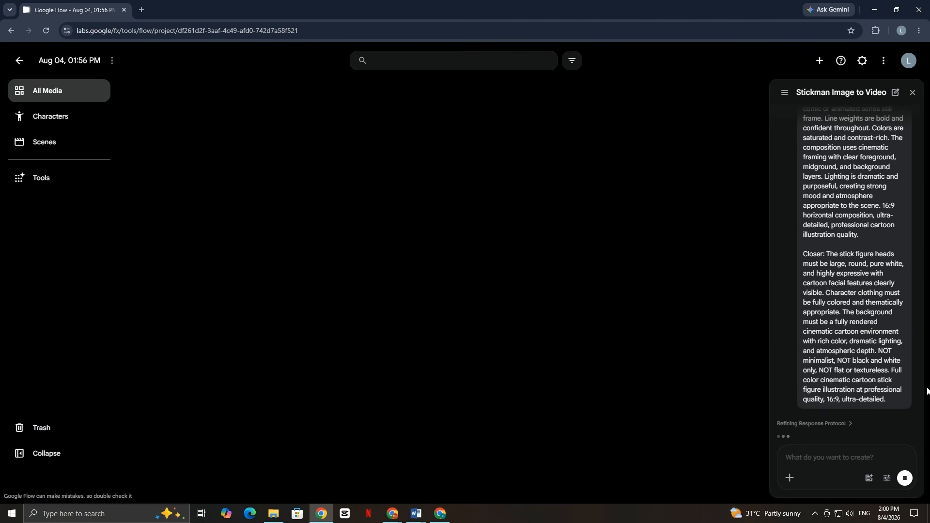
pyautogui.moveTo(776, 385); pyautogui.dragTo(854, 408)
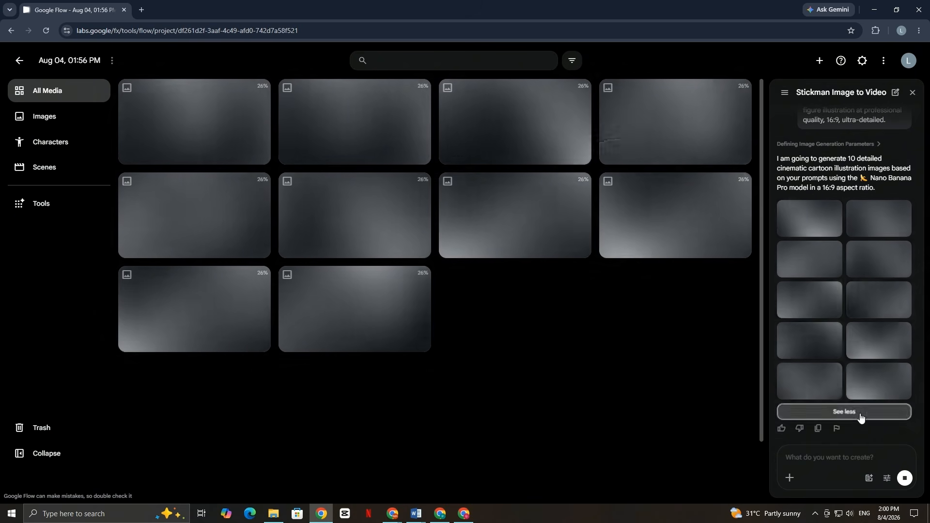
pyautogui.click(824, 412)
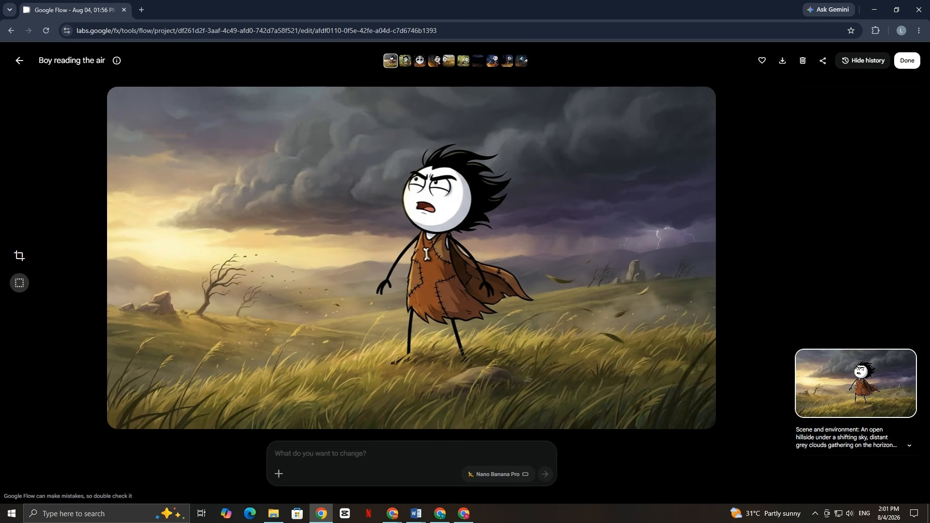
pyautogui.press('Right')
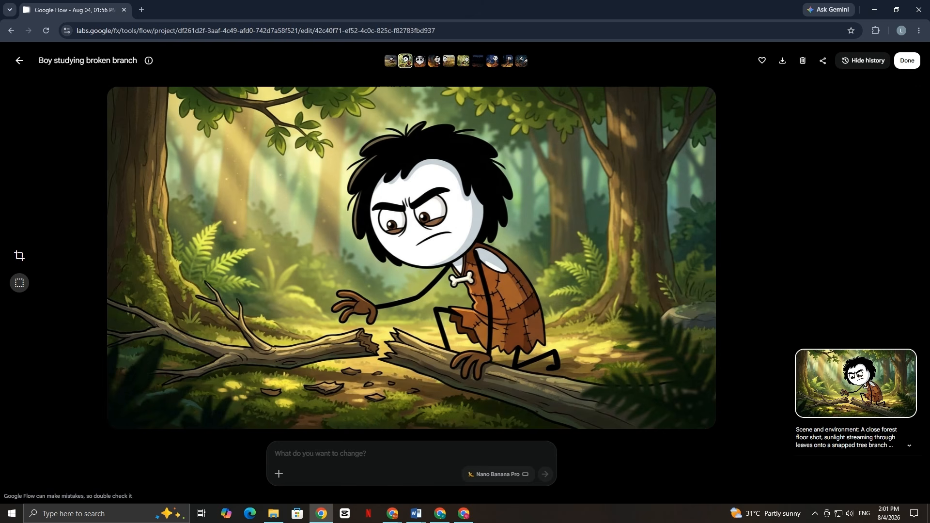
pyautogui.press('Right')
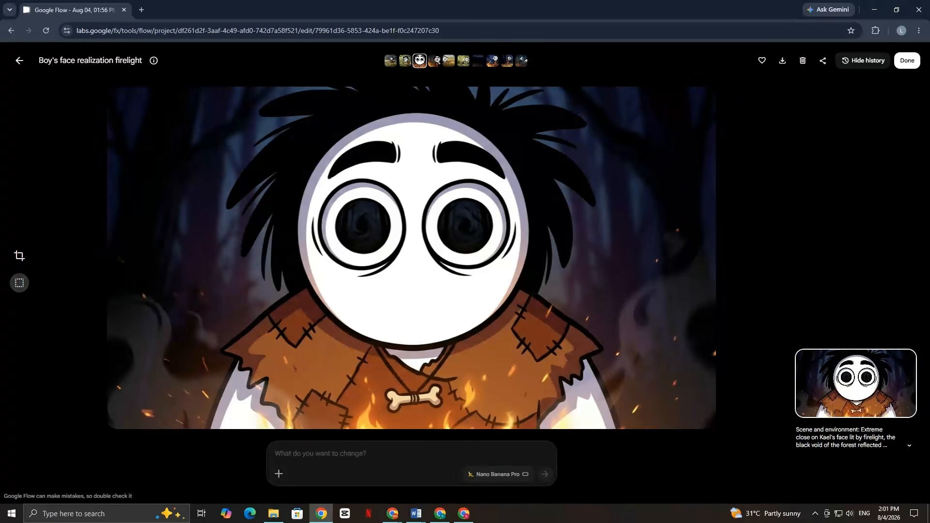
pyautogui.press('Right')
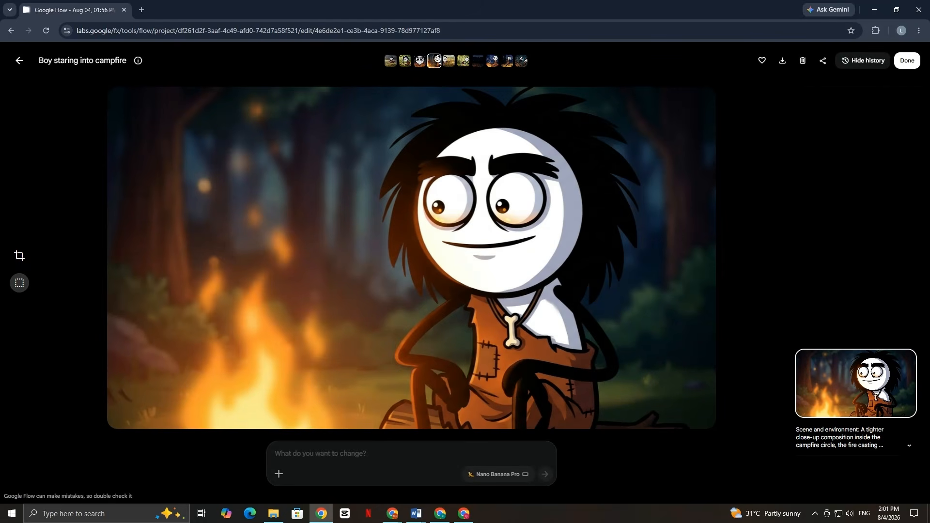
pyautogui.press('Right')
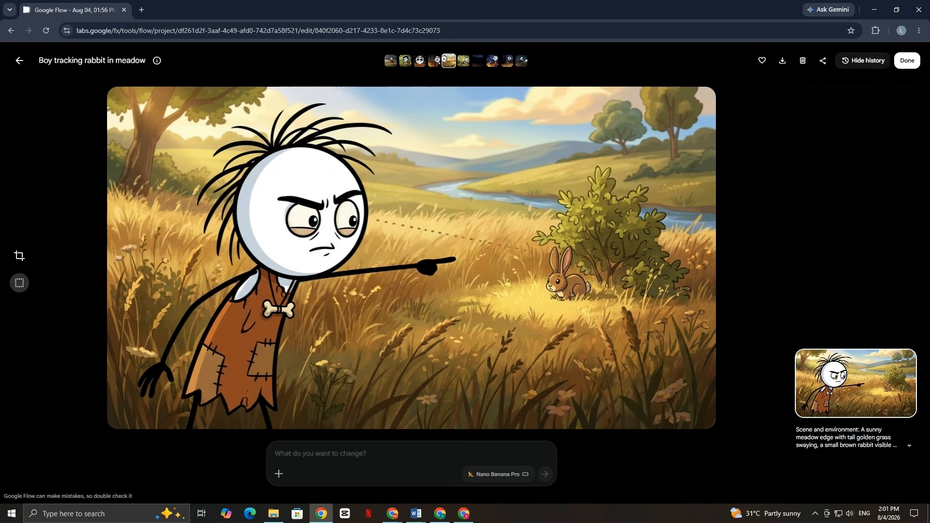
pyautogui.press('Right')
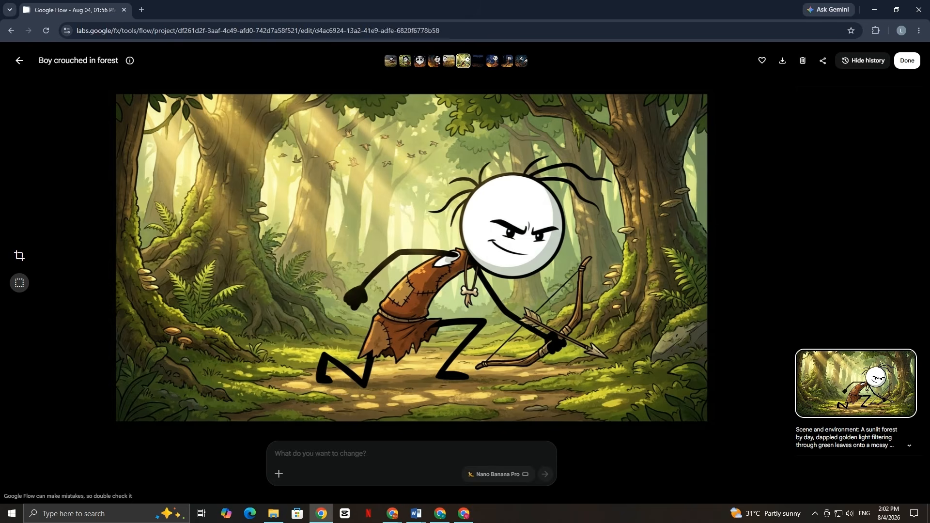
pyautogui.press('Right')
pyautogui.press('Right')
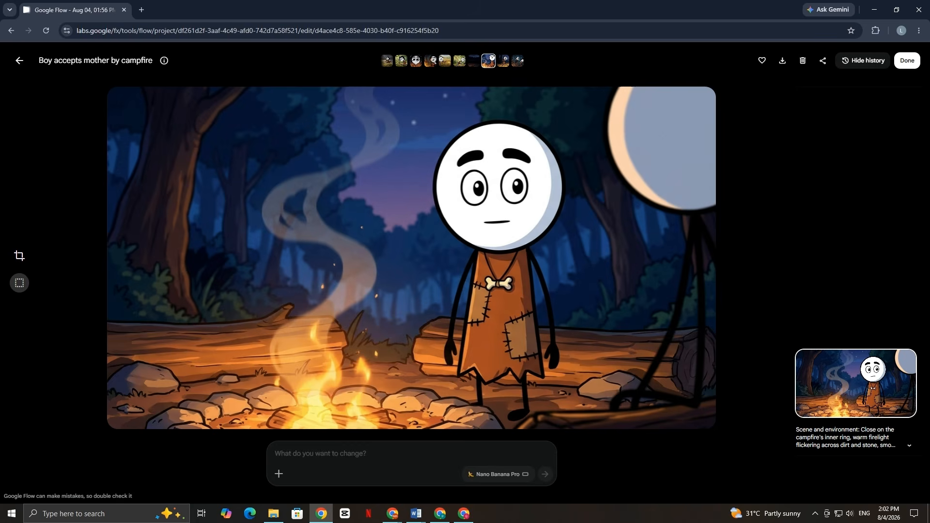
pyautogui.press('Right')
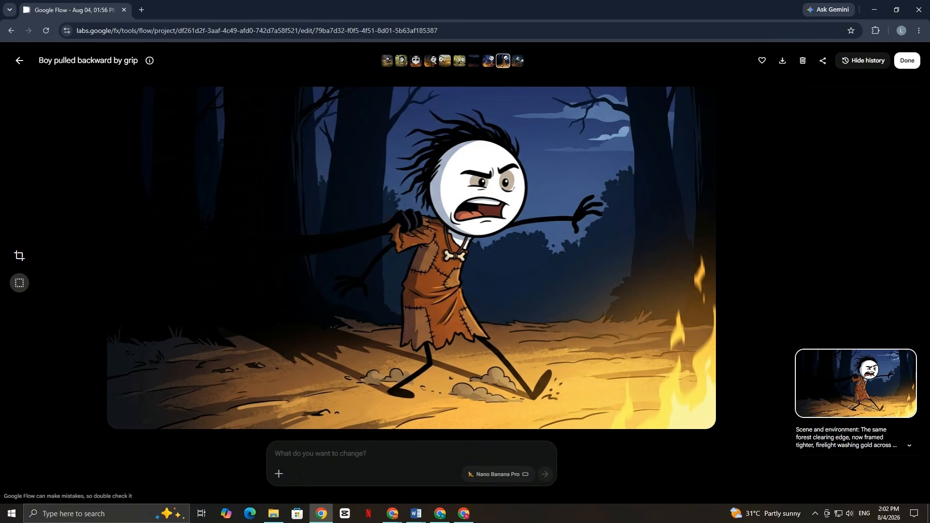
pyautogui.press('Right')
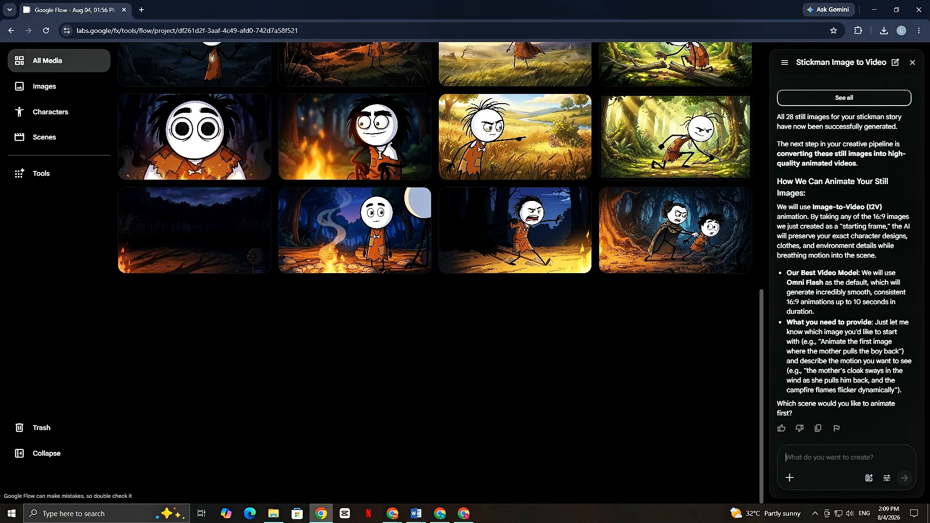
# In Google Flow, ask to animate the first batch's first 5 images with omni flash at 6 seconds per clip, adding Claude's strict animation prompt.
pyautogui.write('now i want you to animate the first ')
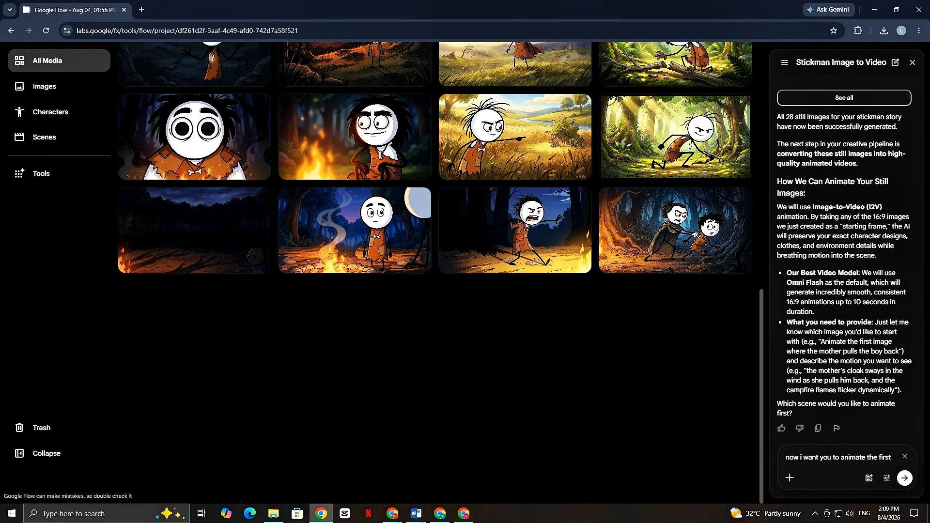
pyautogui.write('5 images of the very firs ba')
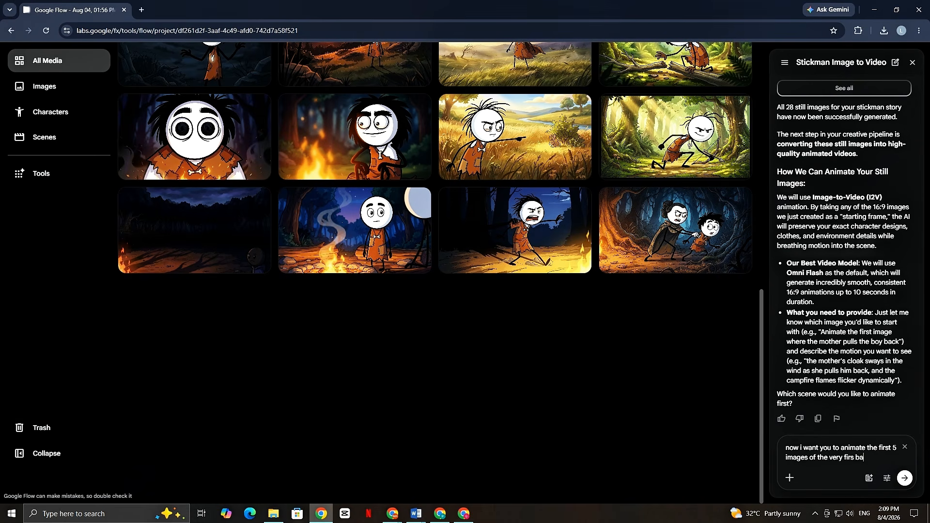
pyautogui.write('ted using m')
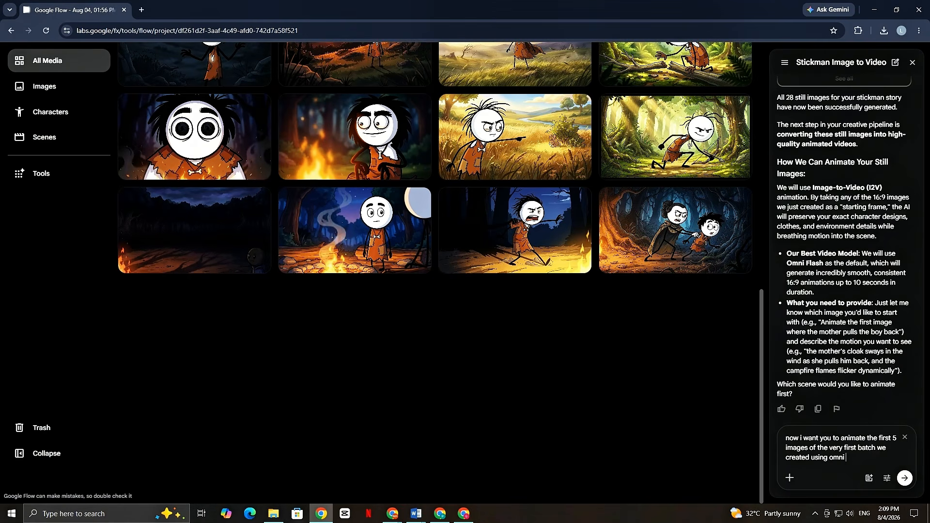
pyautogui.write('o model and keep duration of each')
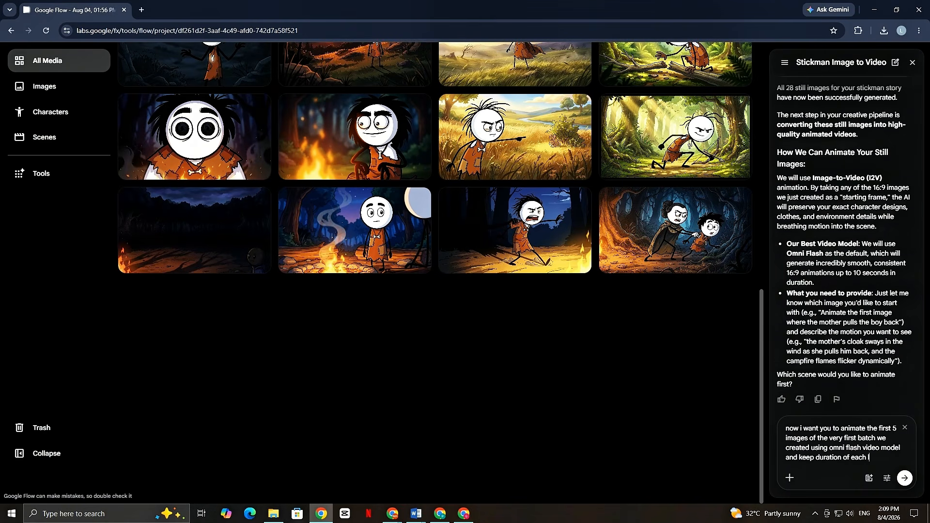
pyautogui.write(' clip as 6 seconds and use this tr')
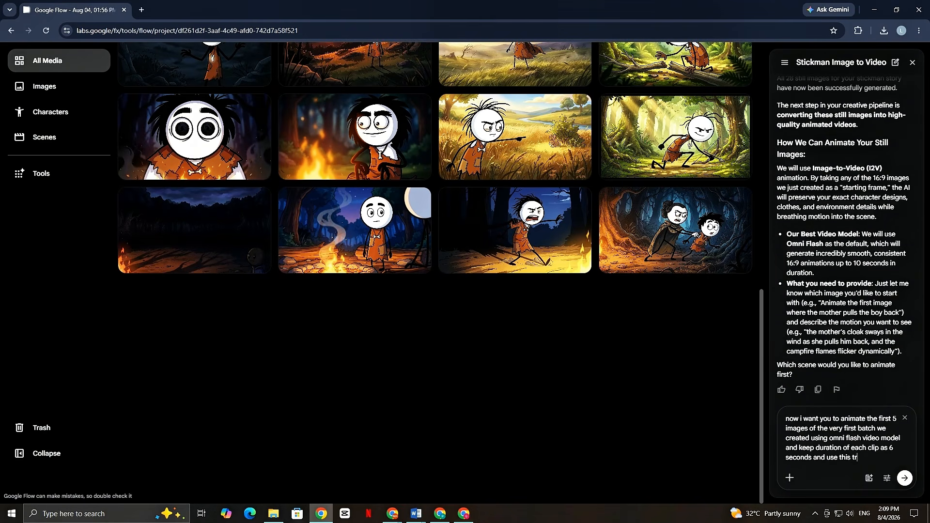
pyautogui.write(' prompt to animate each an')
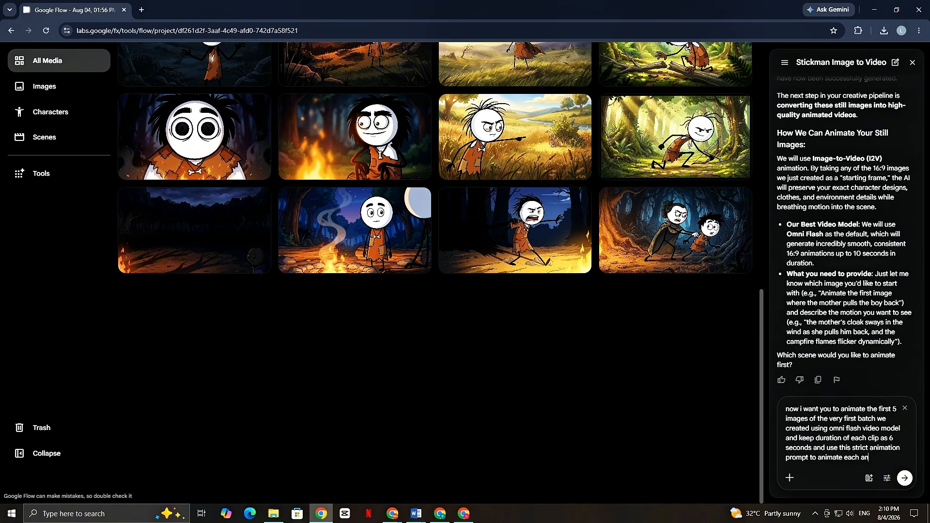
pyautogui.write('d every single image')
pyautogui.hotkey('ctrl', 'v')
# Attach the images "Mother pulls son from dark" and "Boy accepts mother by campfire" to the message.
pyautogui.write('@')
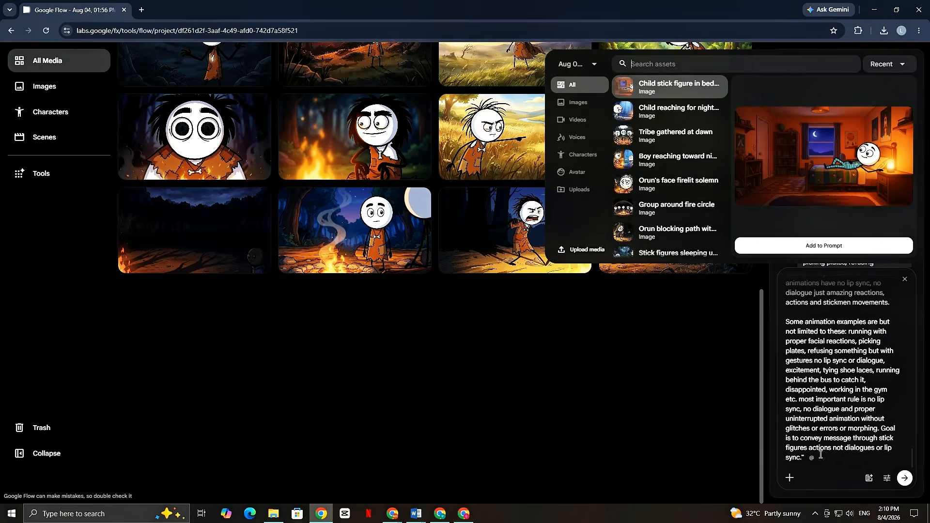
pyautogui.scroll(-10, 675, 233)
pyautogui.click(675, 244)
pyautogui.click(823, 246)
pyautogui.write('@')
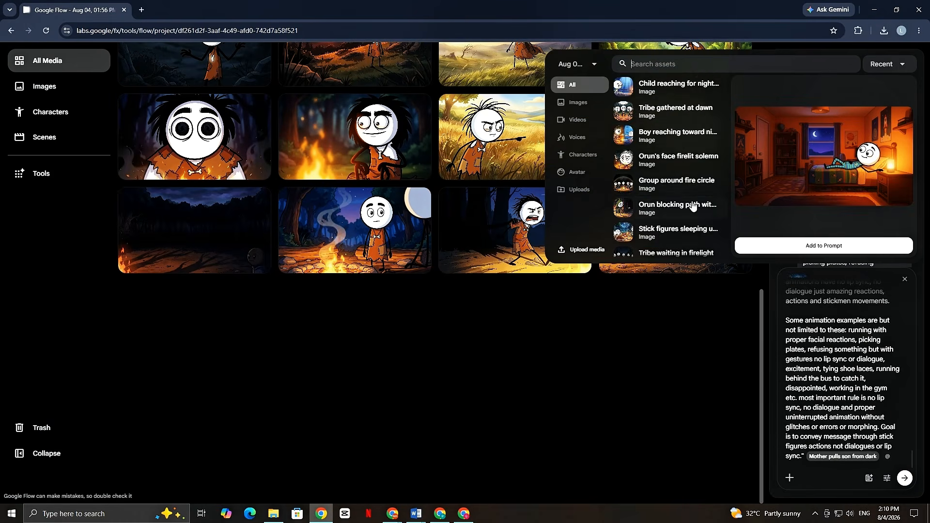
pyautogui.scroll(-5, 688, 209)
pyautogui.click(673, 221)
pyautogui.click(773, 247)
# Attach the images "Boy pulled backward by grip", "Boy tracking rabbit in meadow" and "Boy crouched in forest" to the message.
pyautogui.write('@')
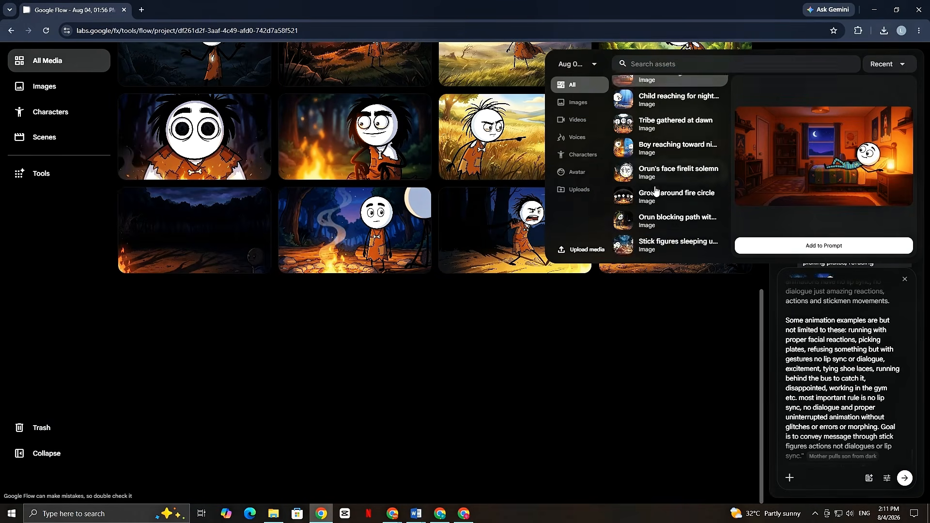
pyautogui.scroll(-5, 668, 194)
pyautogui.click(656, 200)
pyautogui.click(778, 243)
pyautogui.write('@')
pyautogui.scroll(-5, 679, 219)
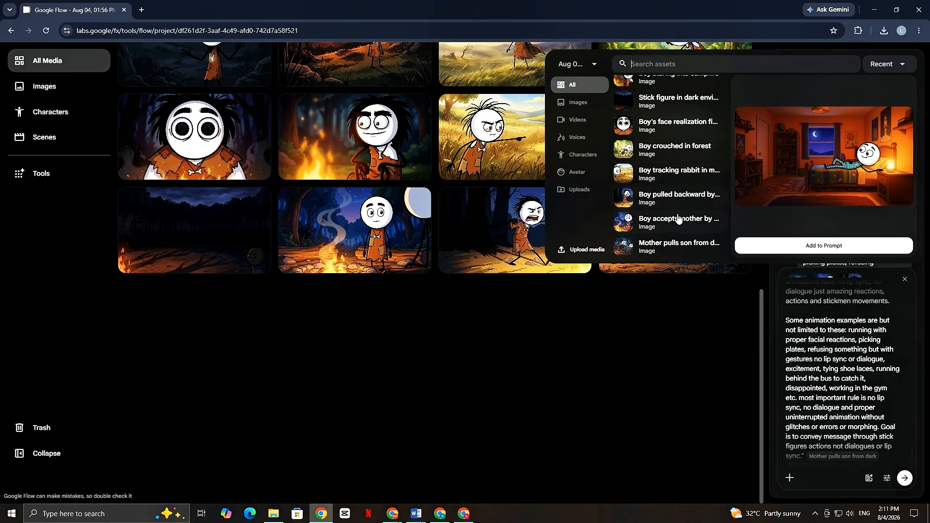
pyautogui.click(685, 176)
pyautogui.click(779, 246)
pyautogui.write('@')
pyautogui.scroll(-5, 660, 245)
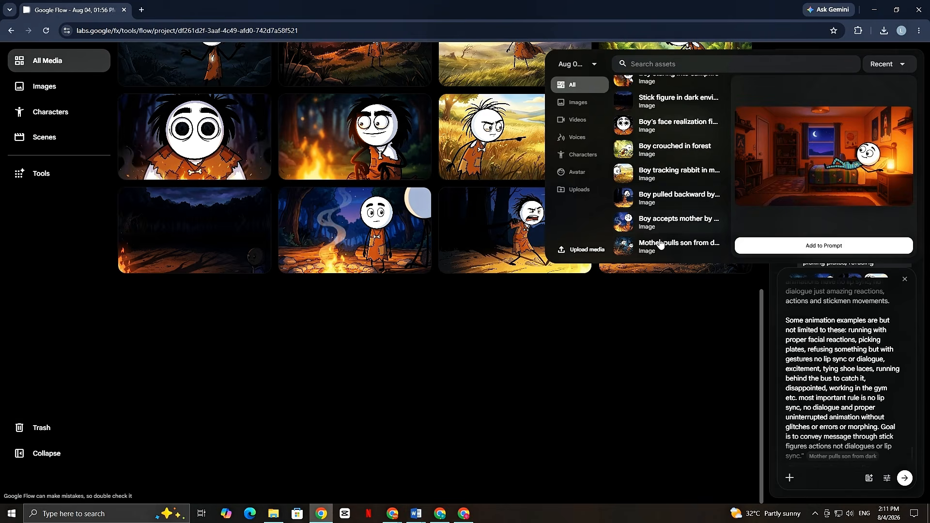
pyautogui.click(649, 155)
pyautogui.click(786, 244)
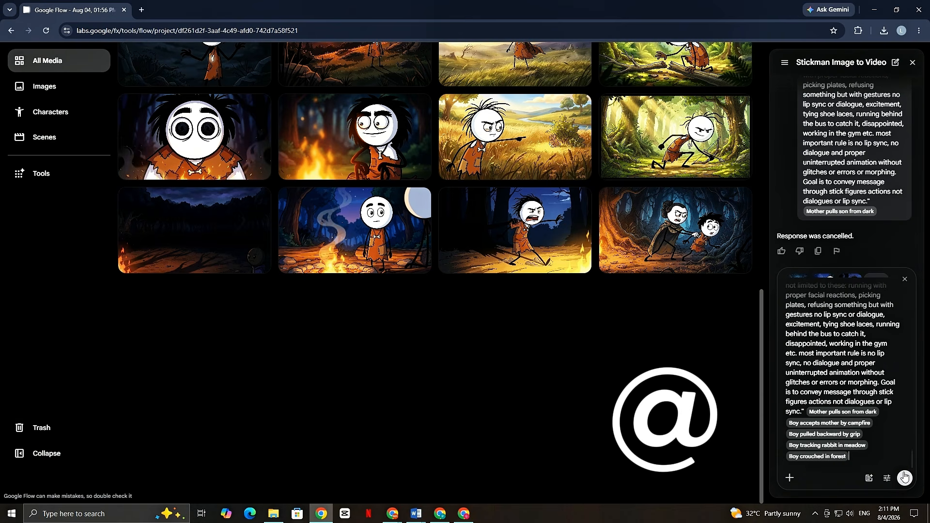
# Add a note that the attached images are the ones to animate, send the message and approve the 5 video generations.
pyautogui.write('i also attached the images to make it easier for you to u')
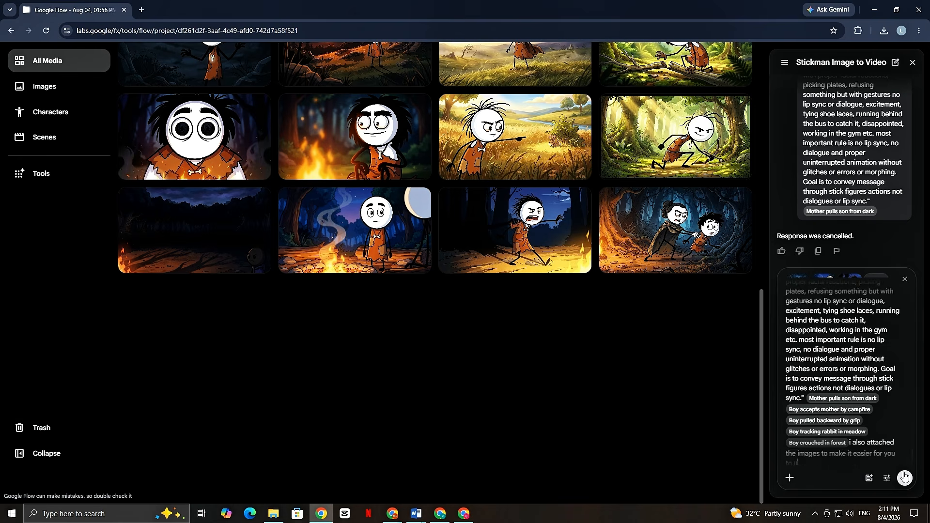
pyautogui.write('nderstand which images to animate. so animate the images i attached.')
pyautogui.click(904, 477)
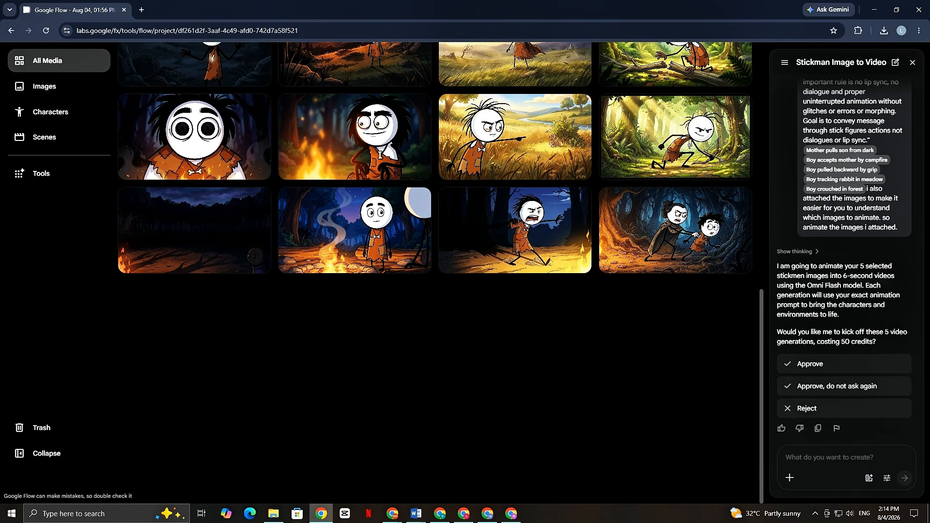
pyautogui.click(900, 370)
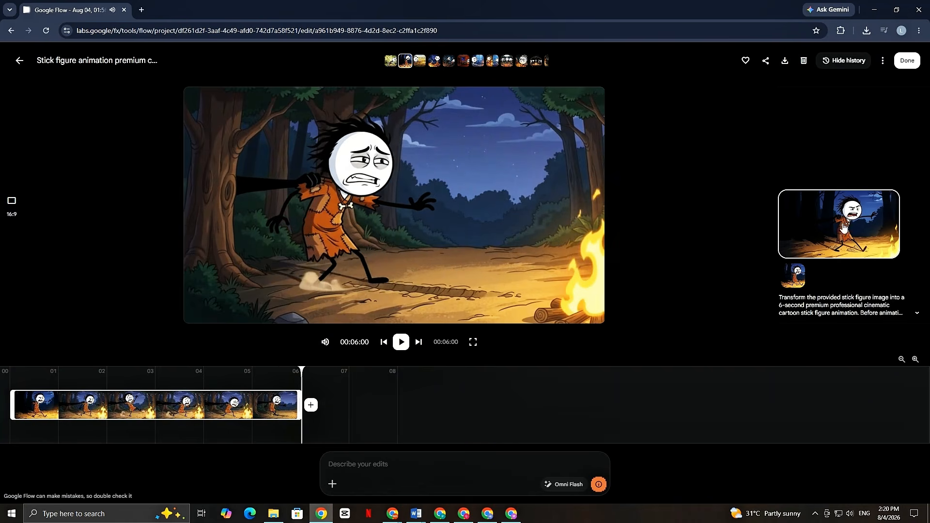
# Return to the project's media and open the animated clip of the boy tracking the rabbit.
pyautogui.click(17, 61)
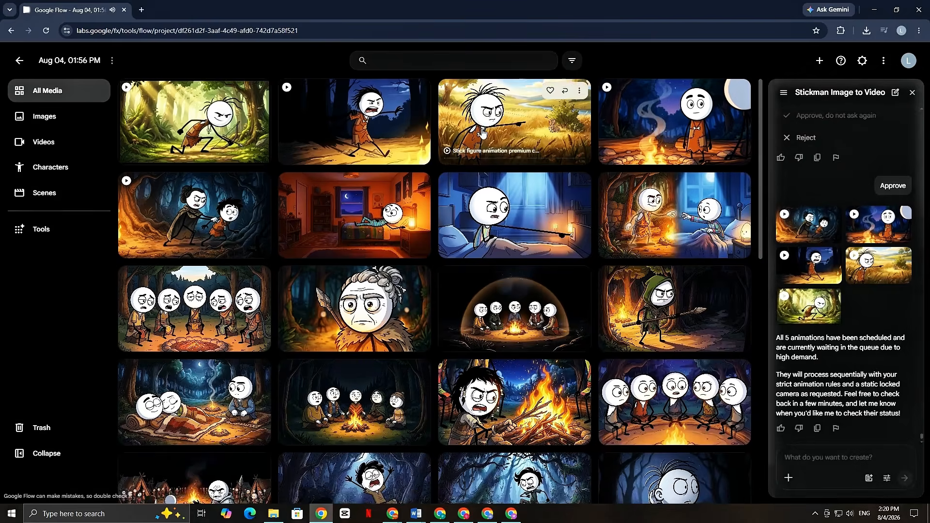
pyautogui.click(481, 131)
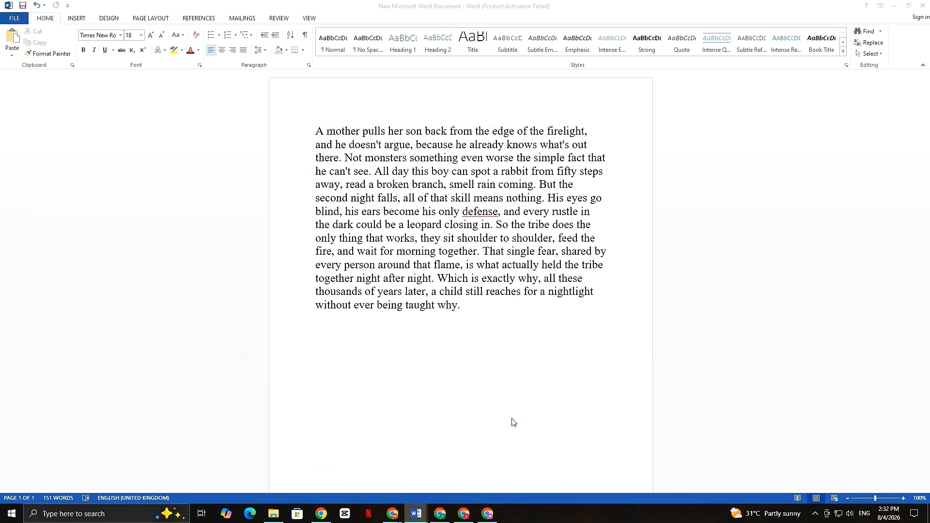
# Copy the full narration script from the Word document, paste it into ElevenLabs Text to Speech and dismiss the talking video offer.
pyautogui.moveTo(461, 306); pyautogui.dragTo(316, 131)
pyautogui.hotkey('ctrl', 'c')
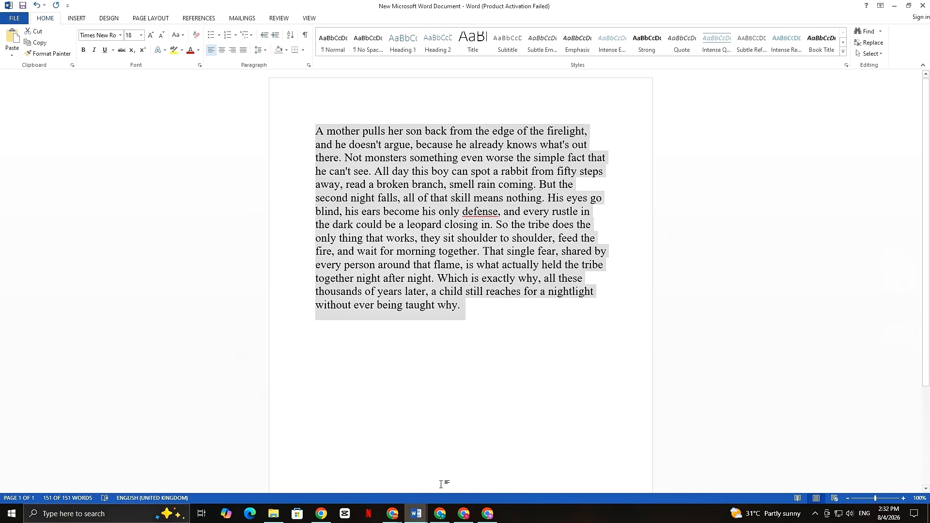
pyautogui.click(321, 513)
pyautogui.click(297, 136)
pyautogui.hotkey('ctrl', 'v')
pyautogui.hotkey('ctrl', 'a')
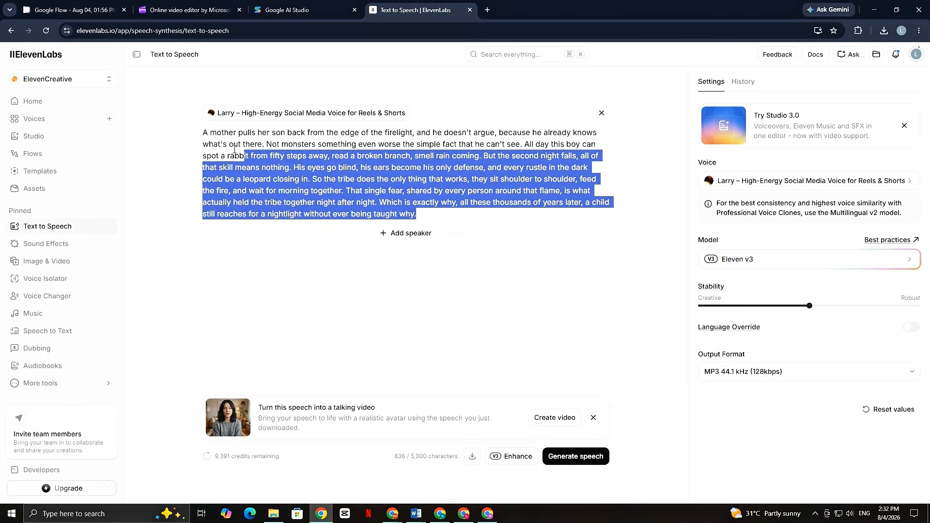
pyautogui.click(594, 419)
# Preview saved voices for the narration, and filter the explorable English voices by American accent and a category.
pyautogui.click(862, 181)
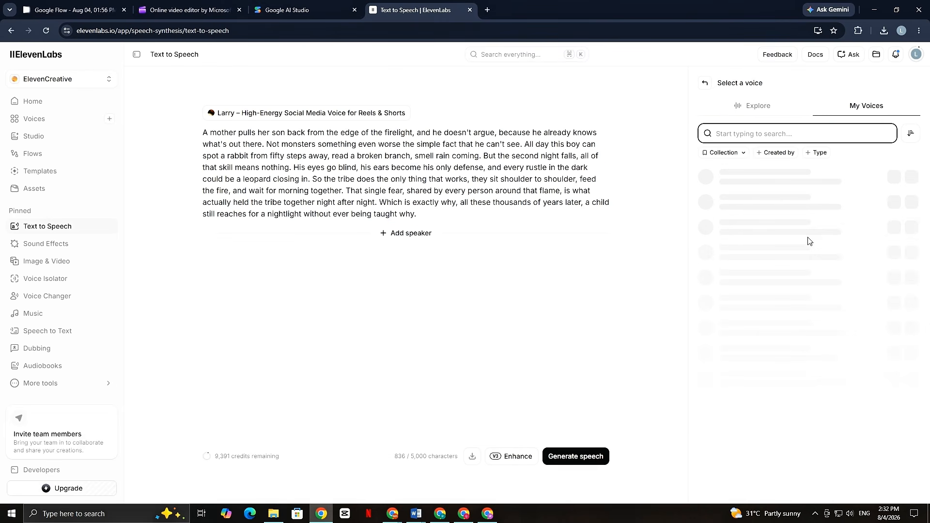
pyautogui.click(886, 178)
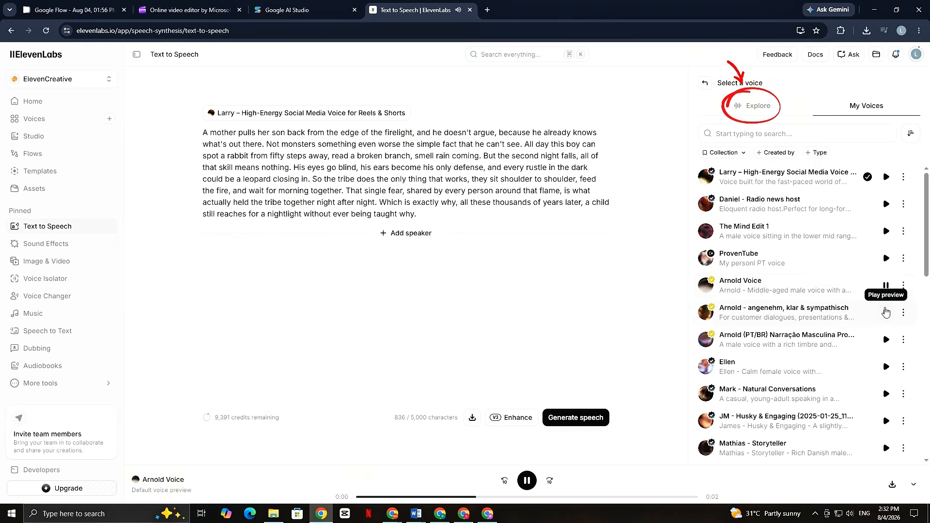
pyautogui.click(758, 105)
pyautogui.doubleClick(757, 135)
pyautogui.press('BackSpace')
pyautogui.click(786, 155)
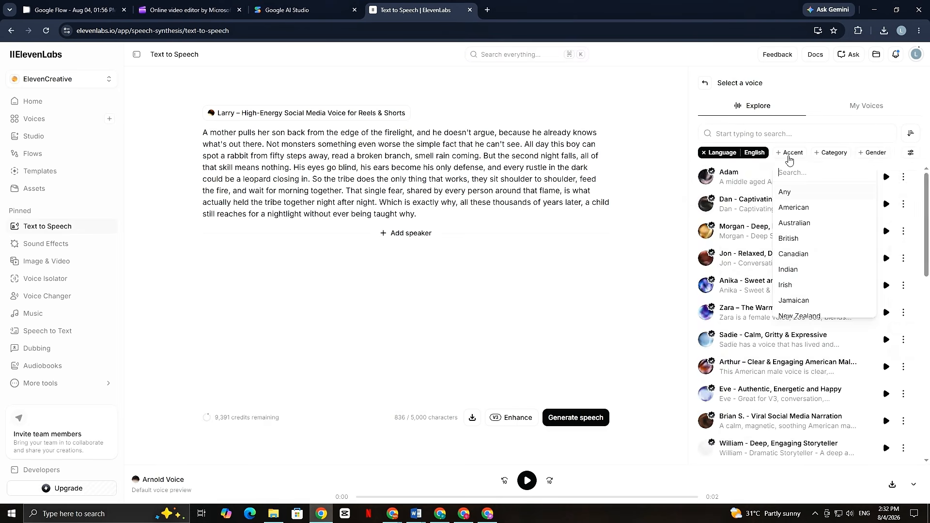
pyautogui.click(789, 208)
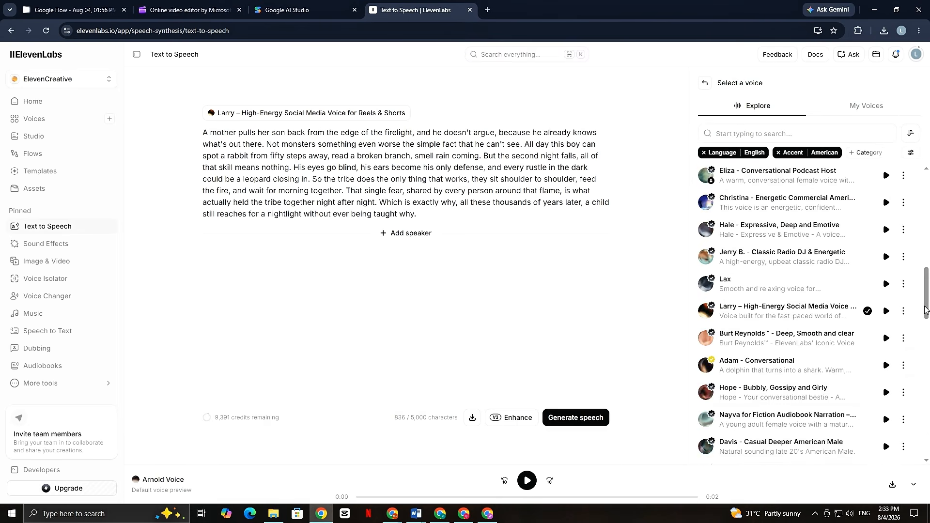
pyautogui.click(866, 153)
pyautogui.click(850, 253)
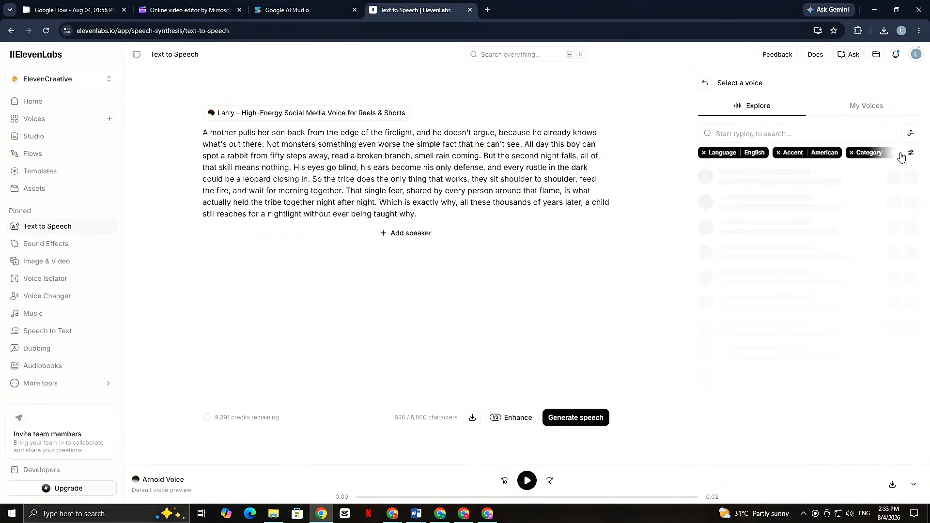
# Preview male American entertainment voices and choose David - VOG and Public Addresser for the narration.
pyautogui.click(850, 153)
pyautogui.click(843, 177)
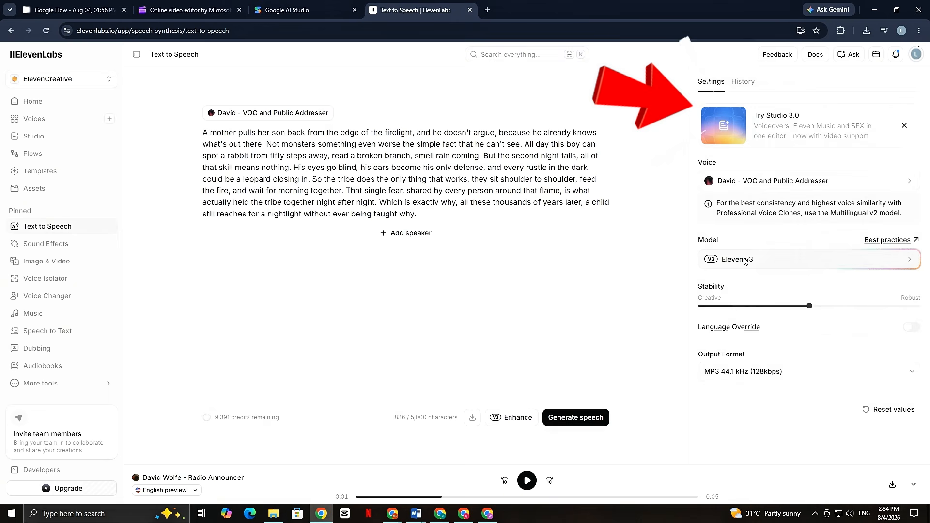
pyautogui.click(745, 262)
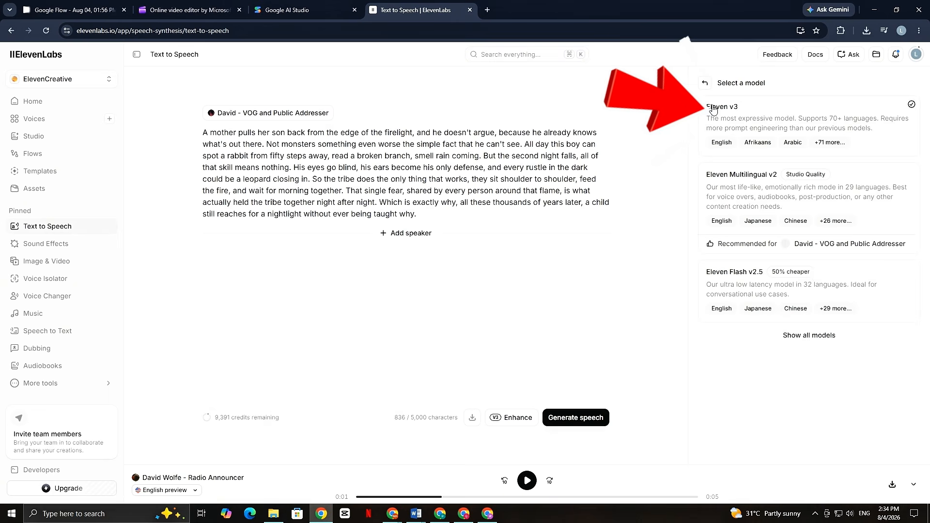
# Use the Eleven v3 model for the narration and enhance the script.
pyautogui.click(815, 121)
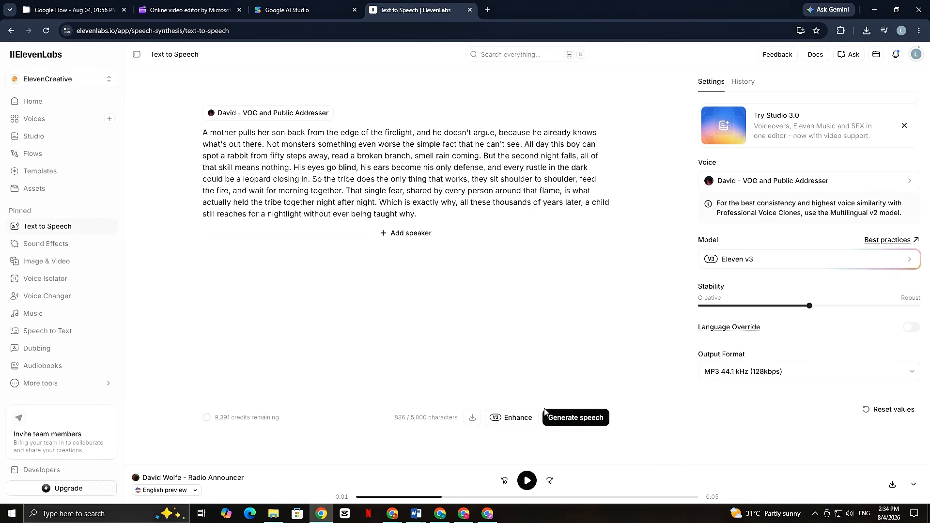
pyautogui.click(518, 421)
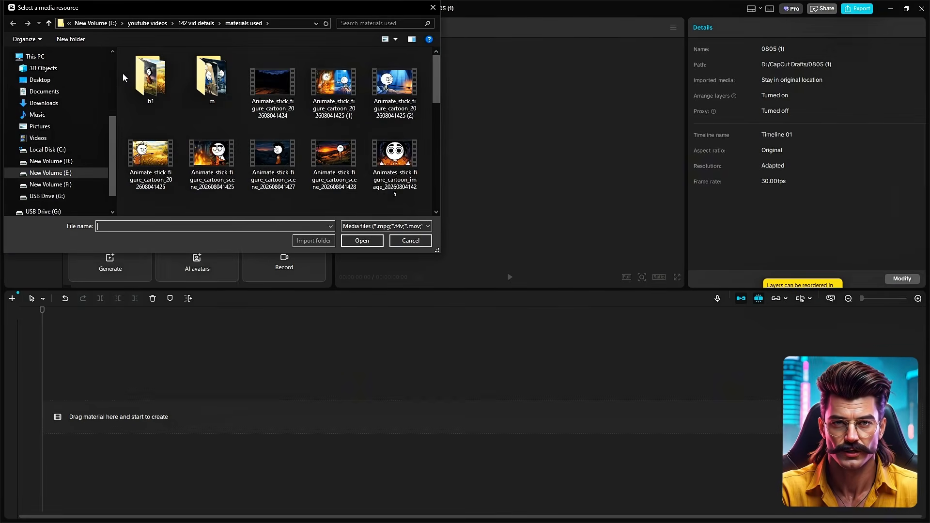
# In CapCut, import all the media files from the "materials used" folder into the project.
pyautogui.hotkey('ctrl', 'a')
pyautogui.scroll(5, 353, 171)
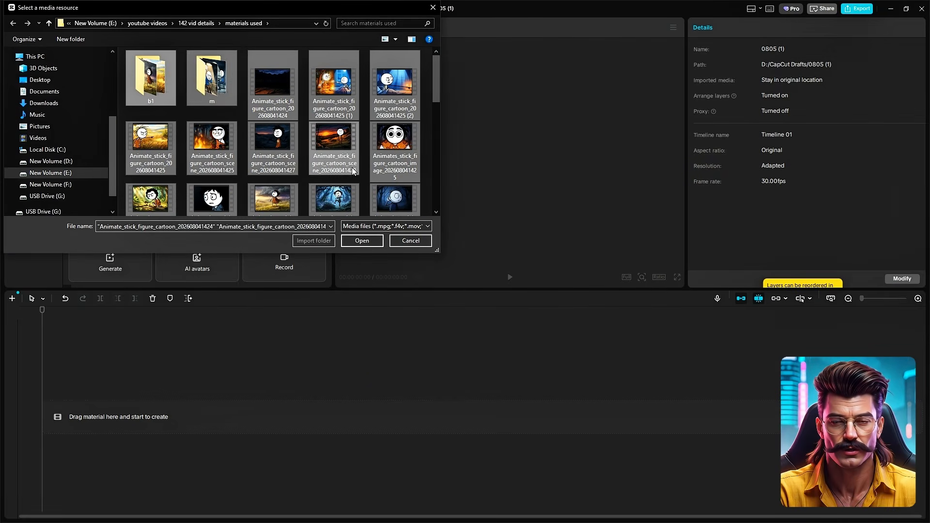
pyautogui.click(363, 240)
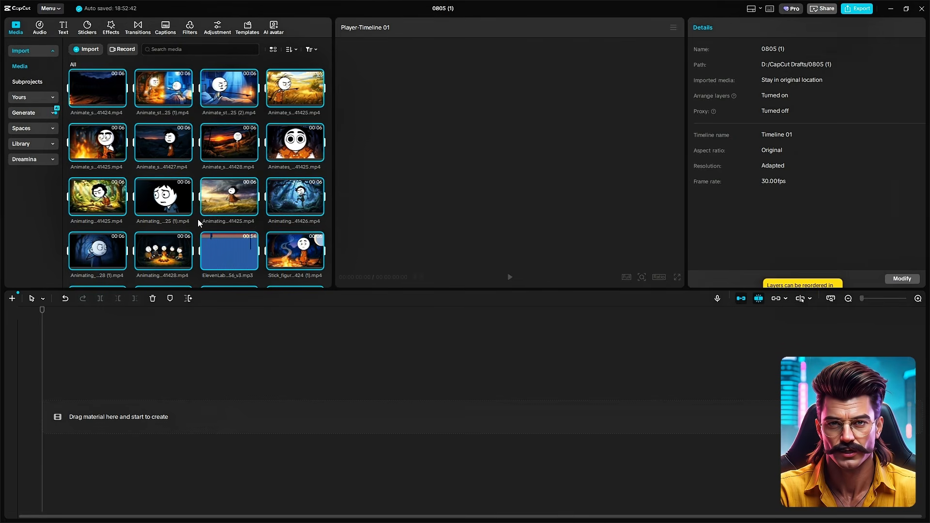
# Place the ElevenLabs voiceover MP3 at the start of the timeline.
pyautogui.scroll(-6, 199, 223)
pyautogui.scroll(3, 199, 222)
pyautogui.moveTo(229, 124); pyautogui.dragTo(90, 423)
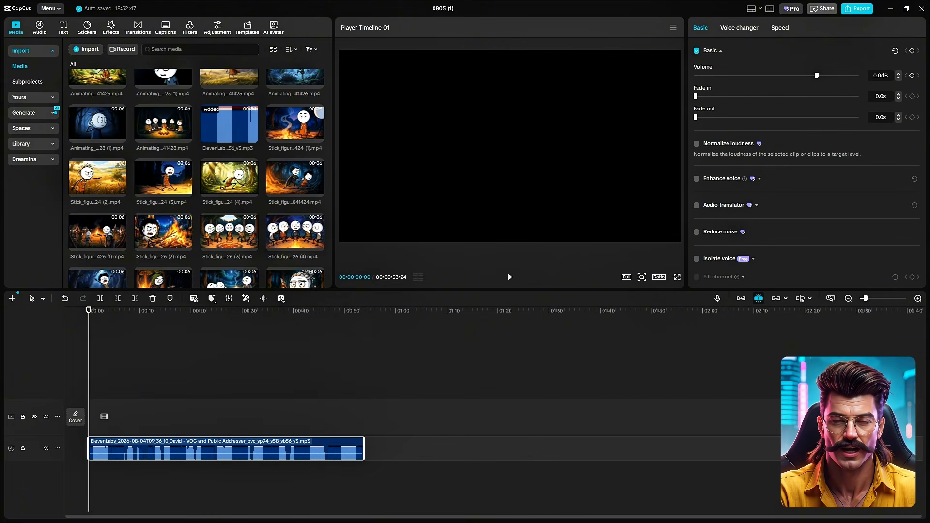
# Cut the pauses out of the voiceover between about 7 and 9 seconds and close the gaps.
pyautogui.click(917, 299)
pyautogui.click(225, 432)
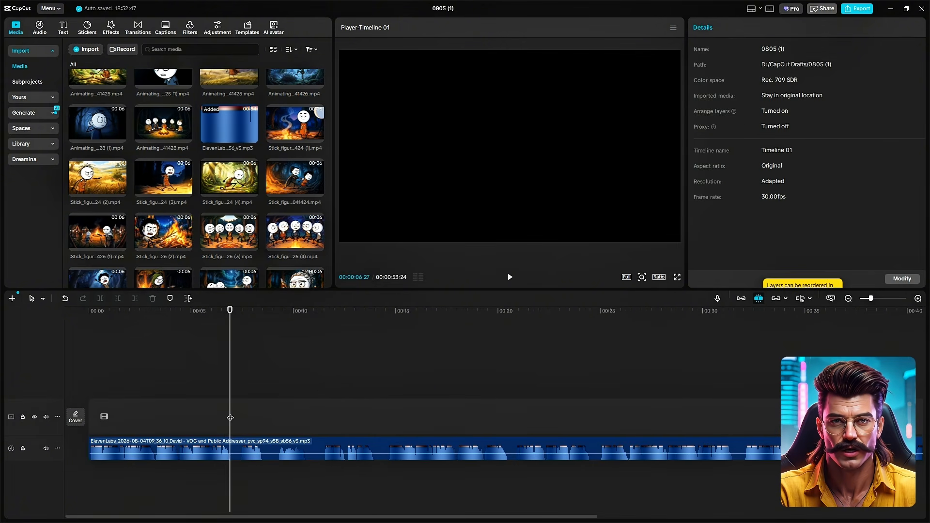
pyautogui.click(234, 443)
pyautogui.hotkey('ctrl', 'b')
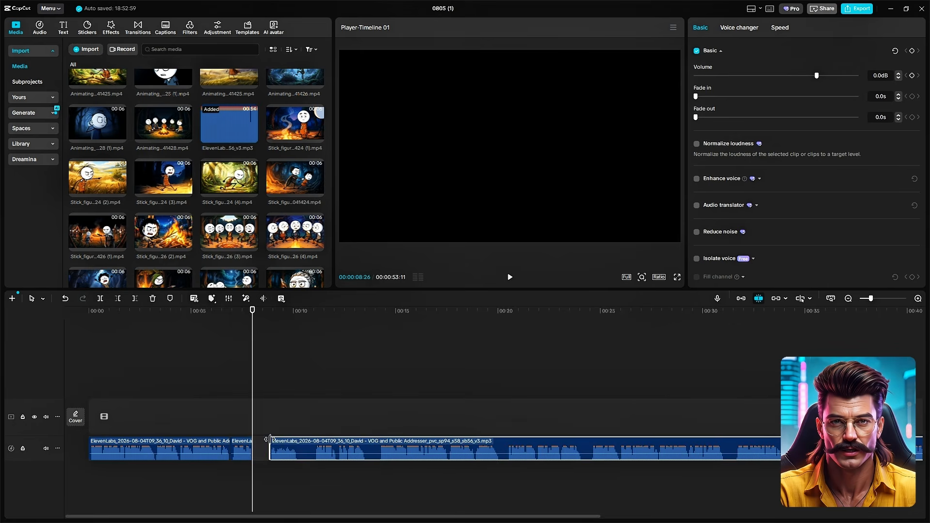
pyautogui.moveTo(270, 439); pyautogui.dragTo(253, 424)
pyautogui.moveTo(317, 442); pyautogui.dragTo(300, 430)
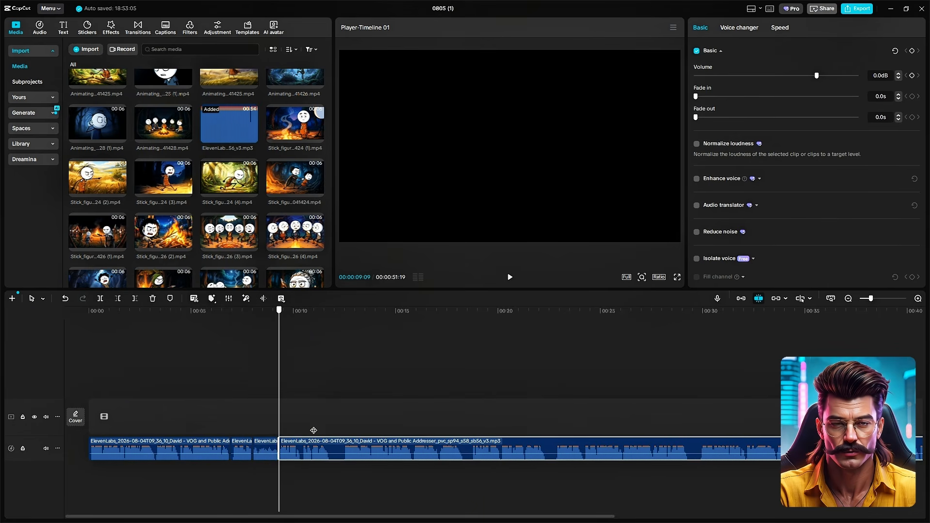
# Split the voiceover at its pauses between about 10 and 21 seconds, trim the silences and join the pieces.
pyautogui.click(312, 429)
pyautogui.click(301, 426)
pyautogui.click(328, 430)
pyautogui.click(329, 439)
pyautogui.hotkey('ctrl', 'b')
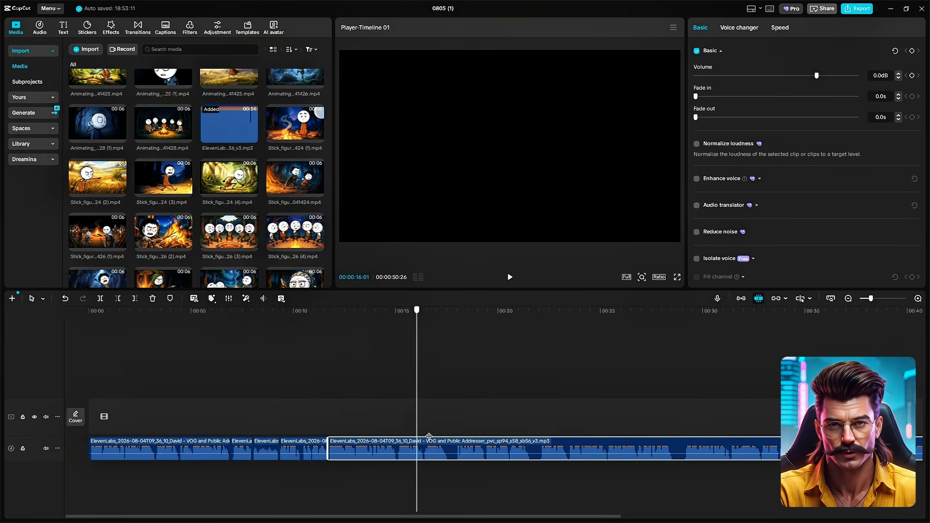
pyautogui.moveTo(453, 439); pyautogui.dragTo(448, 439)
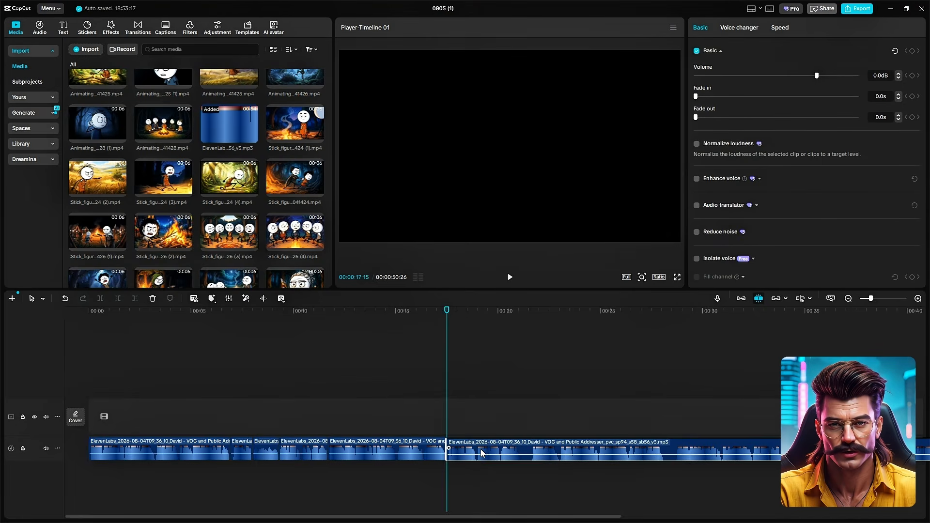
pyautogui.click(519, 439)
pyautogui.moveTo(532, 439); pyautogui.dragTo(524, 421)
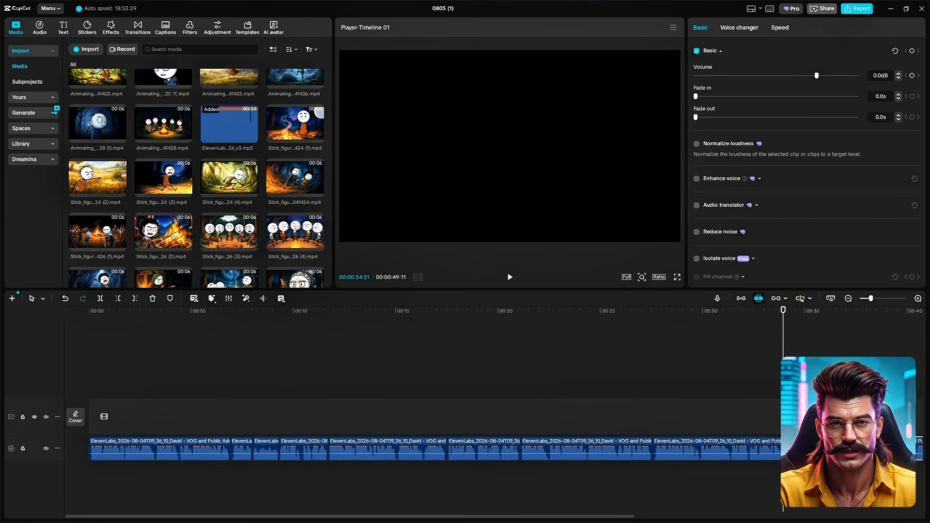
# Trim the silence before the last voiceover section and move that section up against the piece ending at about 41 seconds.
pyautogui.hscroll(5, 782, 431)
pyautogui.click(687, 432)
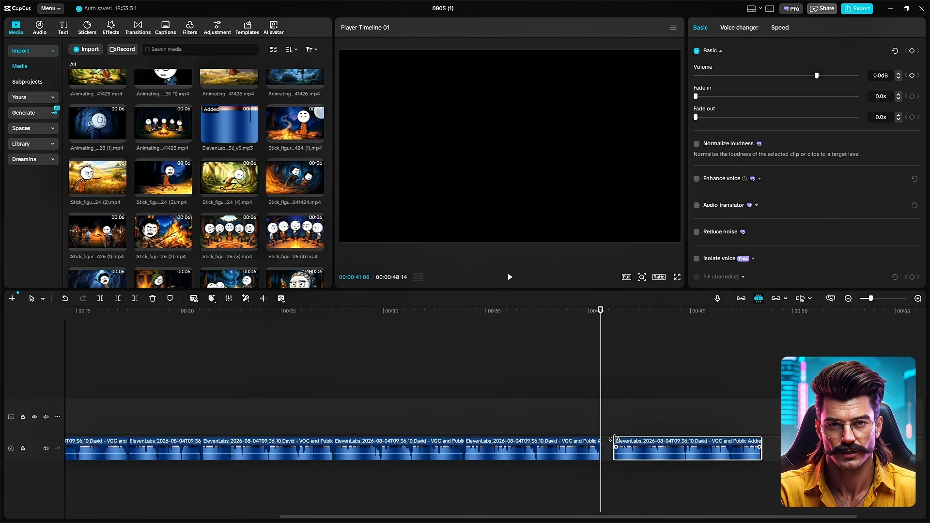
pyautogui.moveTo(614, 440); pyautogui.dragTo(615, 439)
# Combine all the voiceover pieces into one compound clip.
pyautogui.click(848, 299)
pyautogui.moveTo(675, 419); pyautogui.dragTo(136, 461)
pyautogui.rightClick(128, 450)
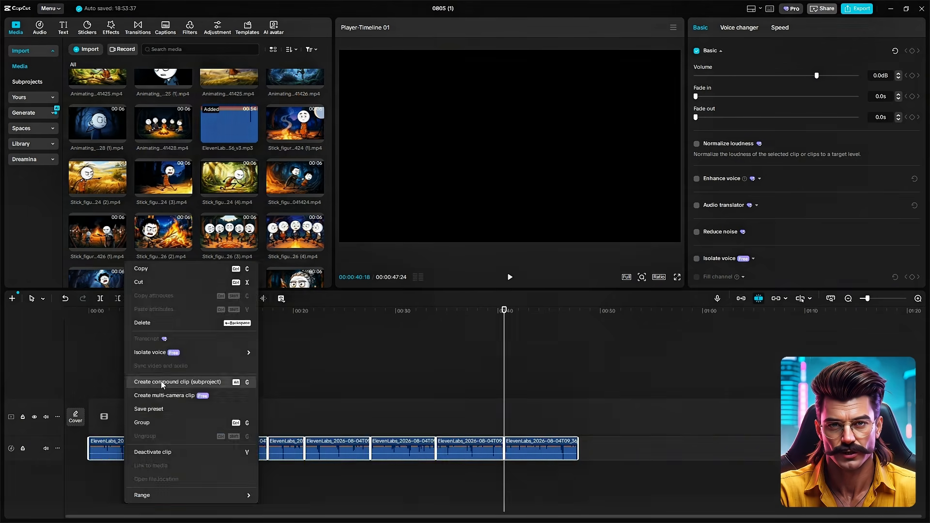
pyautogui.click(163, 382)
# Set the project's aspect ratio to 16:9.
pyautogui.click(917, 300)
pyautogui.click(659, 276)
pyautogui.click(685, 312)
pyautogui.click(848, 298)
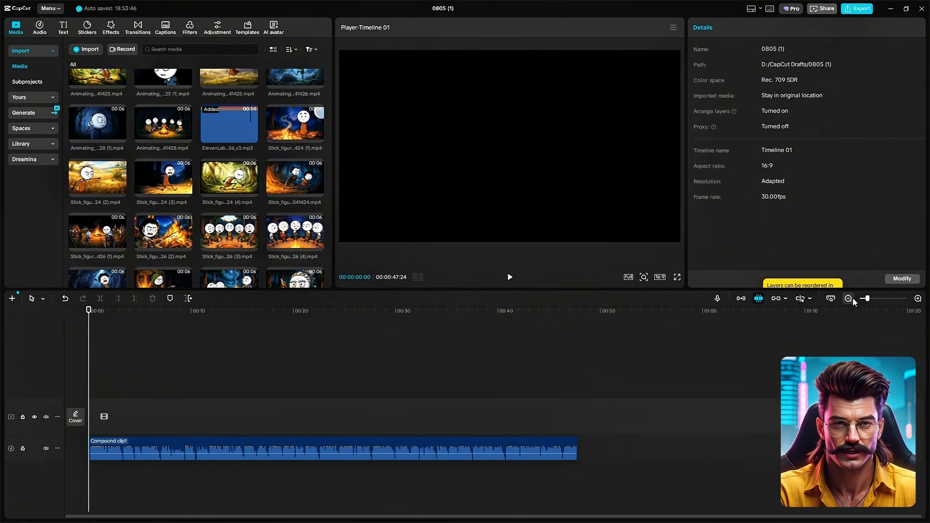
# Add the clip of the mother pulling her son at the start of the video track, followed by the wide-eyed boy clip.
pyautogui.moveTo(295, 179); pyautogui.dragTo(103, 407)
pyautogui.click(102, 416)
pyautogui.press('space')
pyautogui.scroll(3, 197, 240)
pyautogui.moveTo(295, 147); pyautogui.dragTo(127, 417)
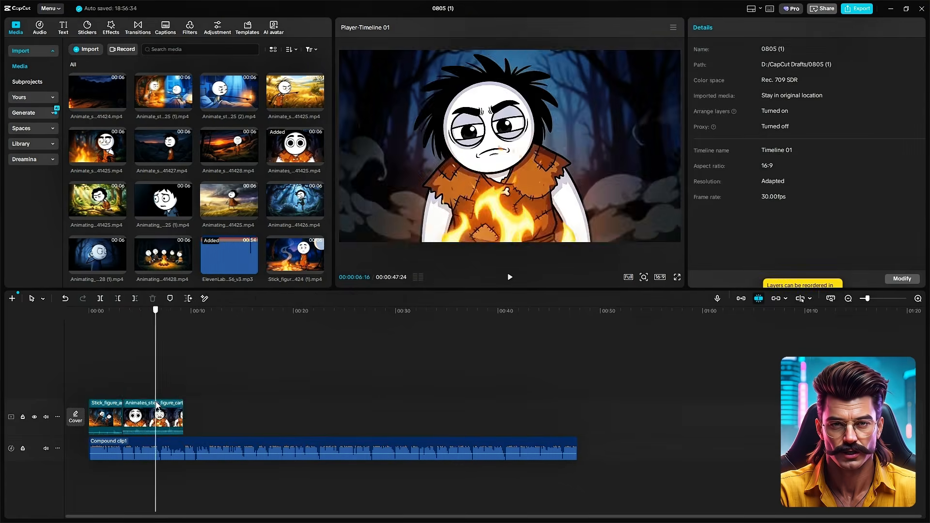
# Trim the wide-eyed boy clip to the narration and add the campfire, golden field and forest clips further along the track.
pyautogui.press('w')
pyautogui.press('space')
pyautogui.click(137, 417)
pyautogui.moveTo(97, 146); pyautogui.dragTo(143, 425)
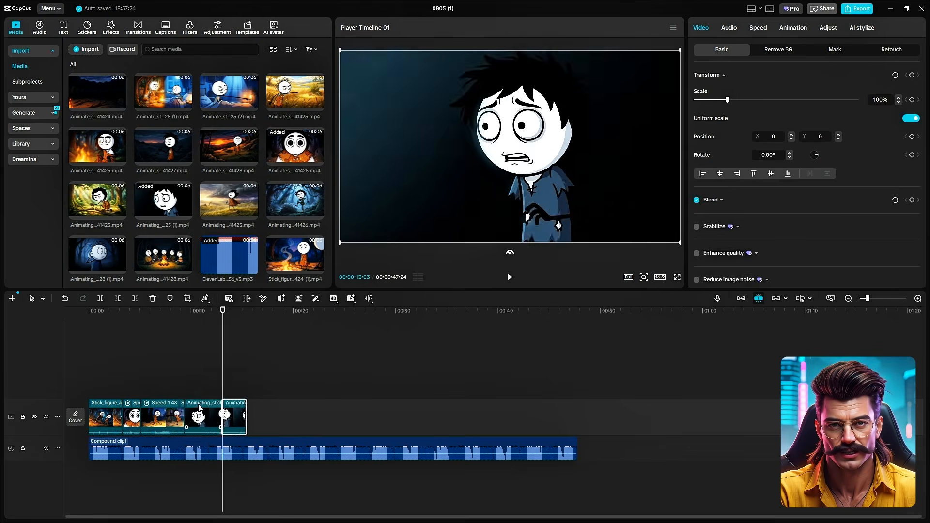
pyautogui.moveTo(295, 94); pyautogui.dragTo(217, 421)
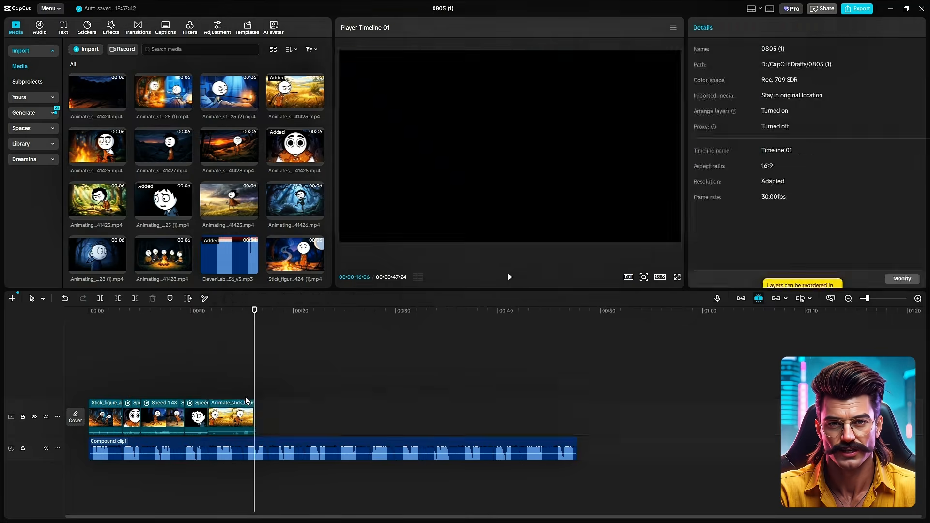
pyautogui.moveTo(97, 201); pyautogui.dragTo(257, 417)
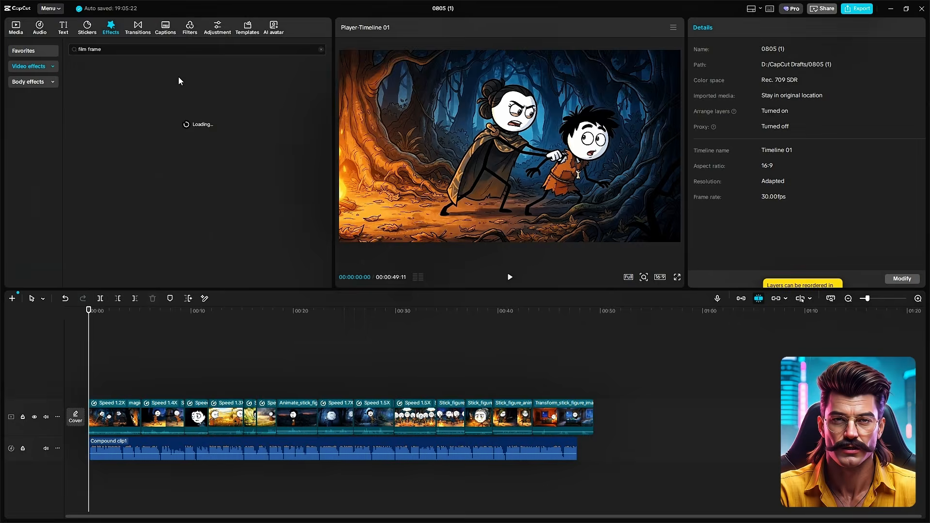
# Apply the Film Frame effect from the start of the video up to the final clip, and play back the result.
pyautogui.moveTo(90, 96); pyautogui.dragTo(115, 392)
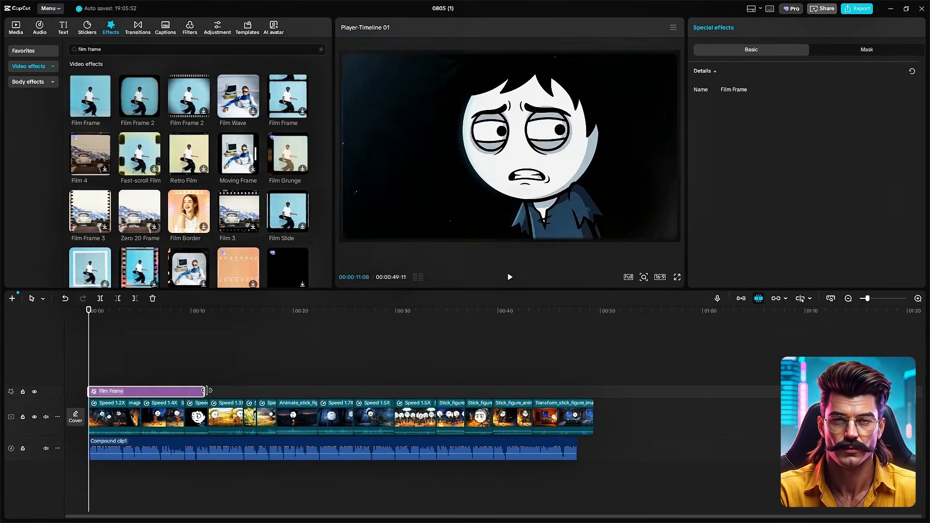
pyautogui.moveTo(543, 402); pyautogui.dragTo(525, 400)
pyautogui.click(524, 381)
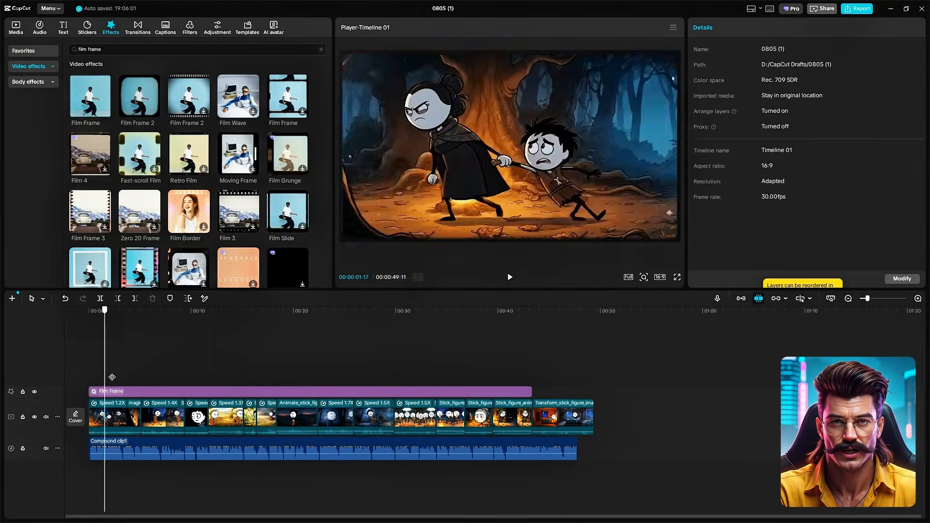
pyautogui.click(229, 391)
pyautogui.click(246, 364)
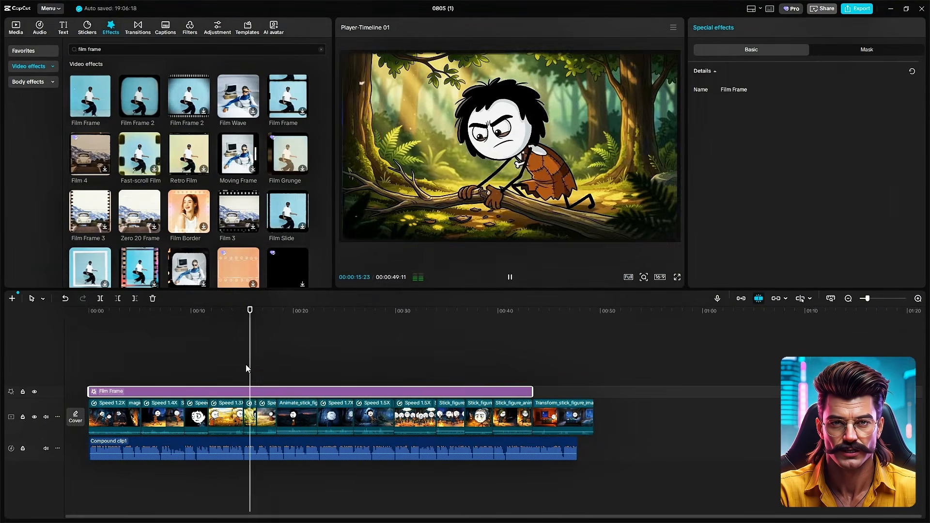
pyautogui.click(587, 370)
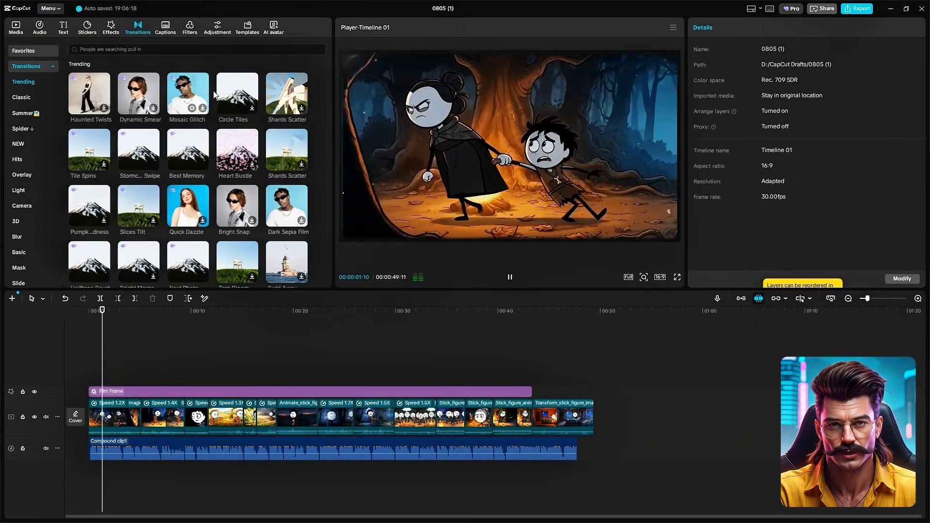
pyautogui.press('space')
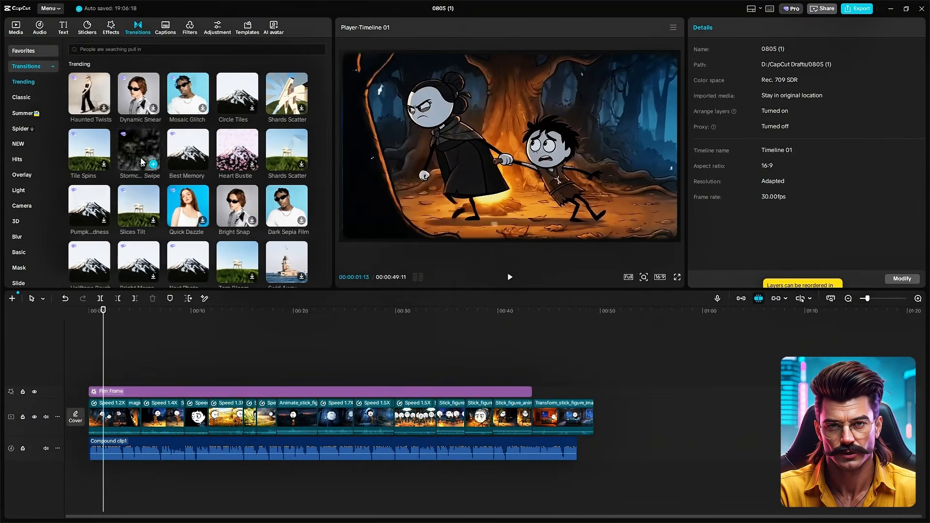
# Add a transition between the clips meeting at about 9 seconds and play it back.
pyautogui.moveTo(184, 209); pyautogui.dragTo(184, 418)
pyautogui.click(517, 293)
pyautogui.click(172, 377)
pyautogui.press('space')
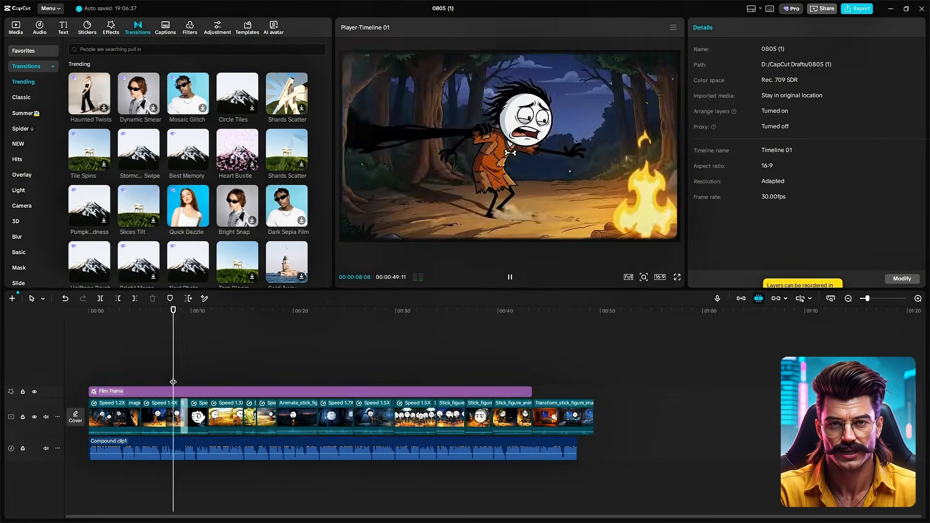
pyautogui.press('space')
# Add the Ash Spill transition between the clips meeting at about 18 seconds and shorten its duration.
pyautogui.scroll(-1, 240, 212)
pyautogui.scroll(-2, 78, 209)
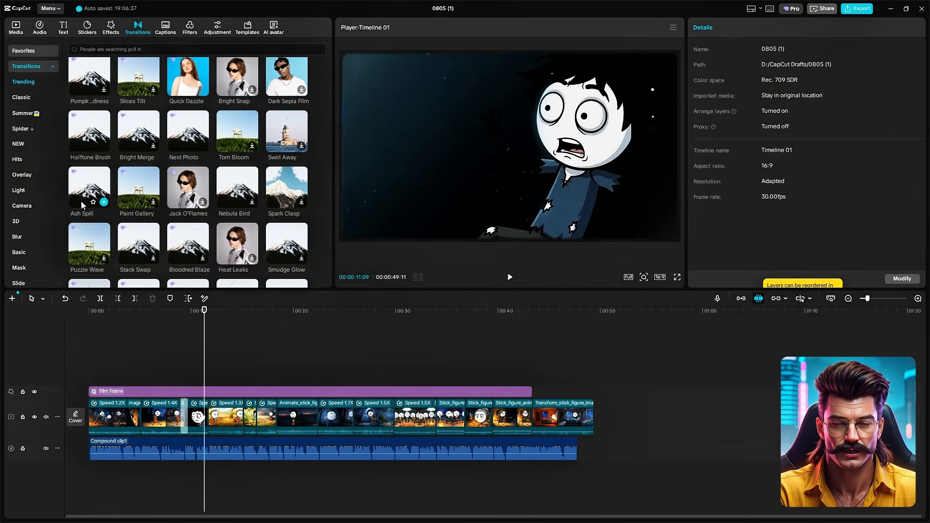
pyautogui.moveTo(241, 419); pyautogui.dragTo(251, 419)
pyautogui.press('Delete')
pyautogui.moveTo(90, 190); pyautogui.dragTo(276, 418)
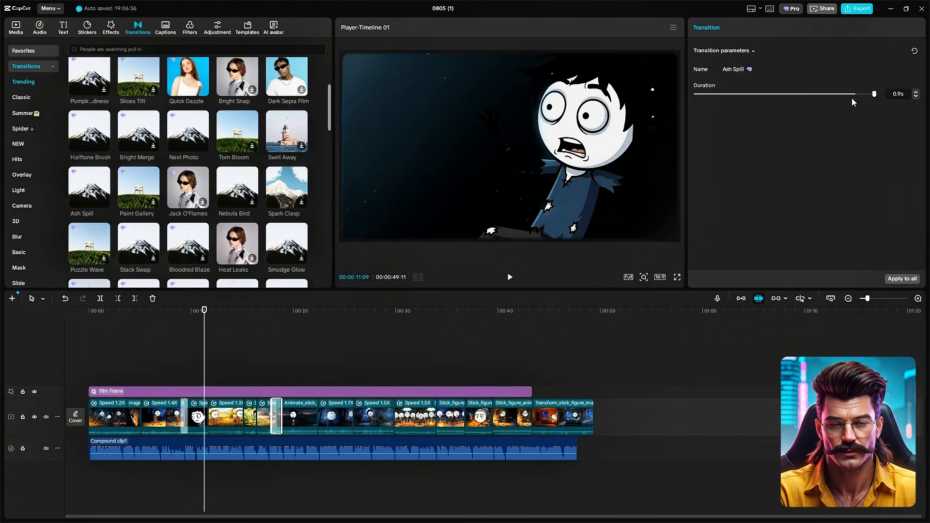
pyautogui.moveTo(876, 94); pyautogui.dragTo(833, 94)
pyautogui.press('space')
# Find the Mix transition, add it between the clips meeting at about 15 seconds and play it back.
pyautogui.press('space')
pyautogui.click(140, 48)
pyautogui.write('mix')
pyautogui.press('Return')
pyautogui.moveTo(90, 83); pyautogui.dragTo(243, 417)
pyautogui.click(237, 379)
pyautogui.press('space')
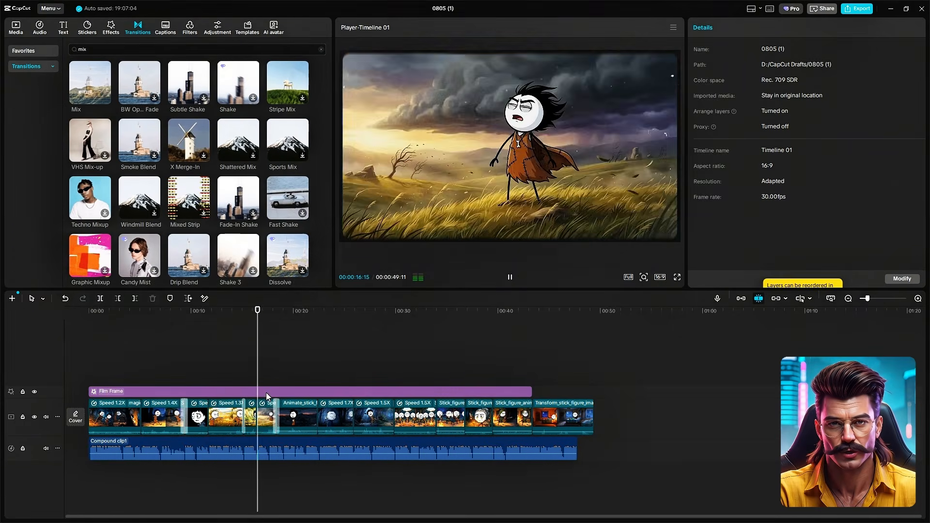
pyautogui.press('space')
# Try the Spark Clasp transition with a longer duration between the clips meeting at about 22 seconds.
pyautogui.scroll(-2, 271, 194)
pyautogui.click(321, 49)
pyautogui.scroll(-2, 285, 108)
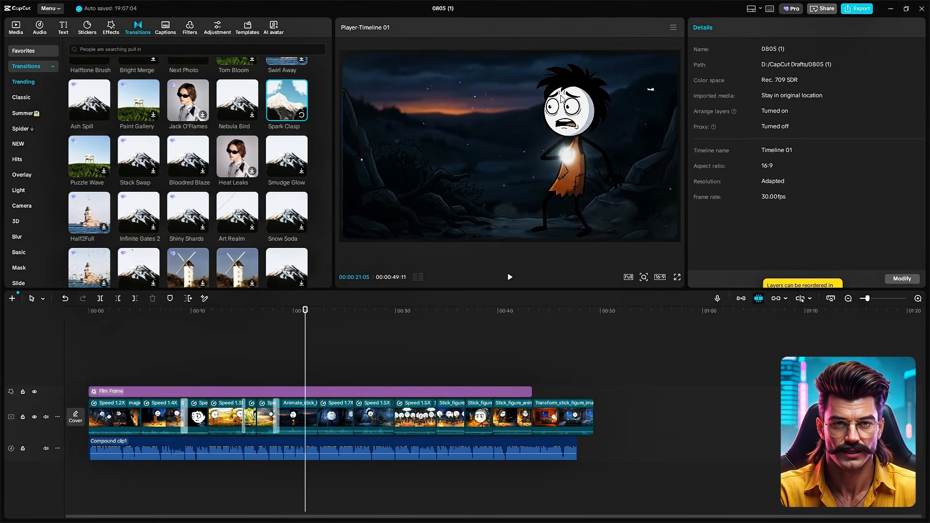
pyautogui.moveTo(287, 100); pyautogui.dragTo(318, 417)
pyautogui.moveTo(824, 93); pyautogui.dragTo(874, 93)
pyautogui.click(312, 376)
pyautogui.press('space')
pyautogui.press('space')
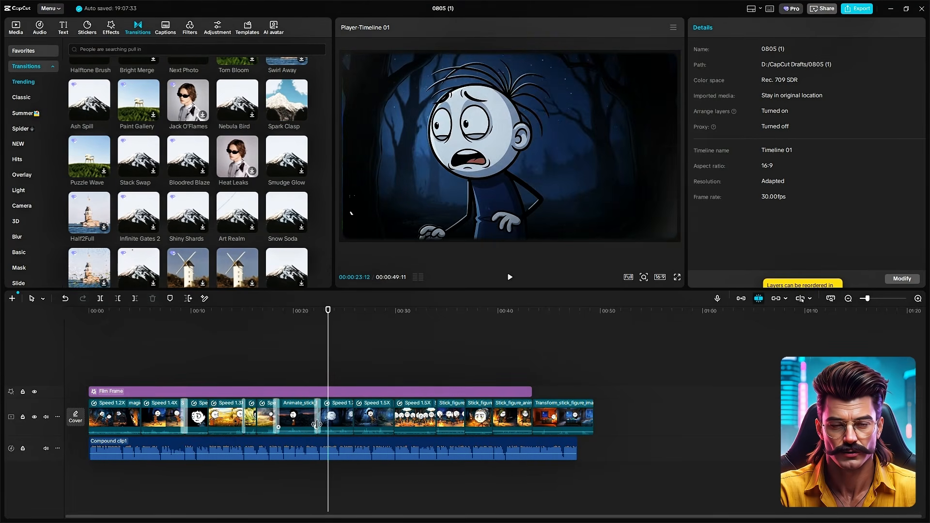
pyautogui.scroll(-2, 144, 129)
pyautogui.scroll(2, 169, 205)
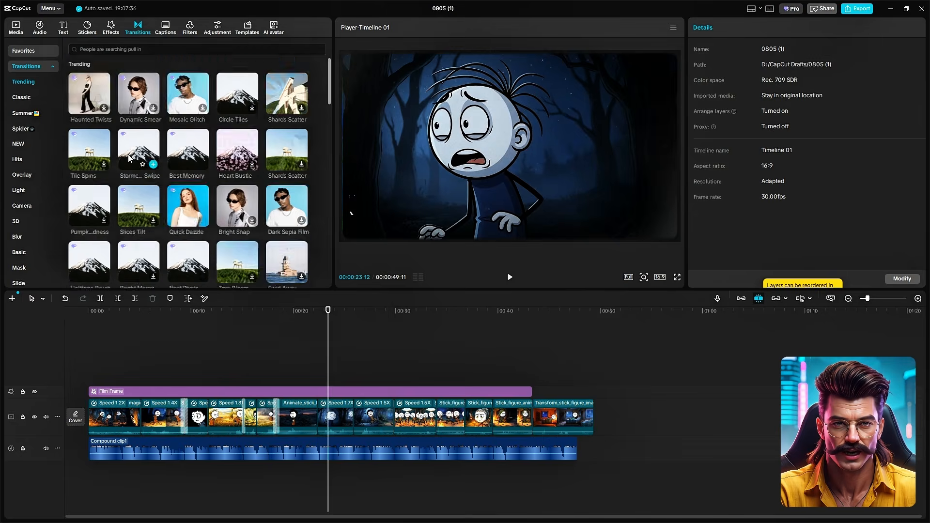
# Generate English auto captions for the narration and try a different font on all of them.
pyautogui.click(301, 279)
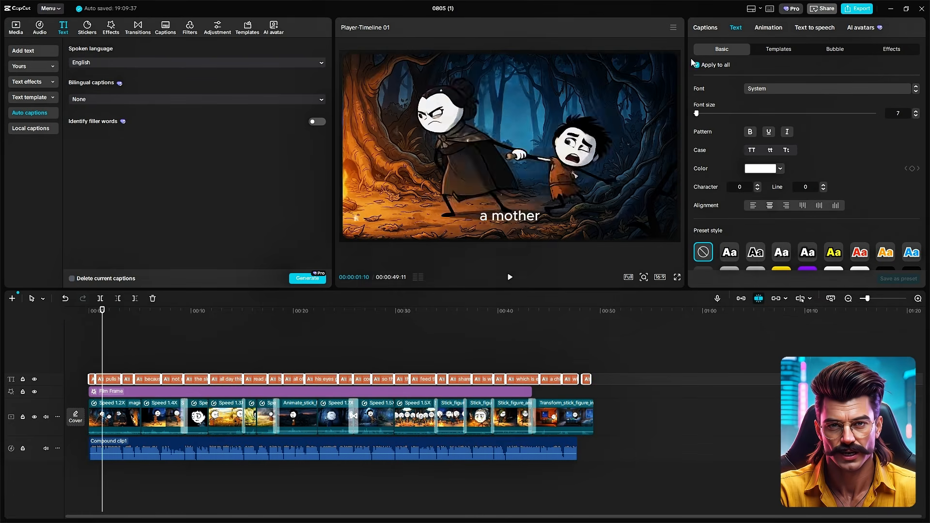
pyautogui.click(823, 89)
pyautogui.click(777, 157)
# Style all captions with a text template that highlights a word in teal, and replace the template's font.
pyautogui.click(778, 50)
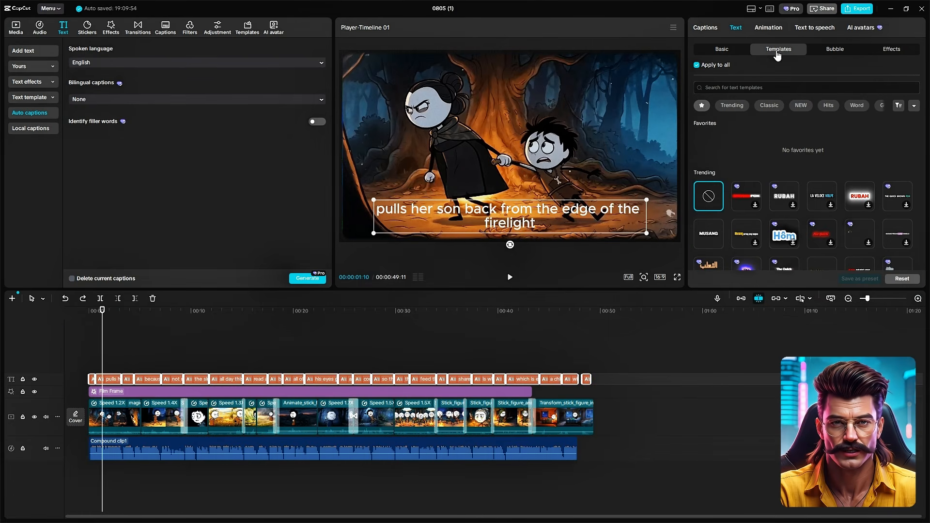
pyautogui.scroll(-3, 842, 203)
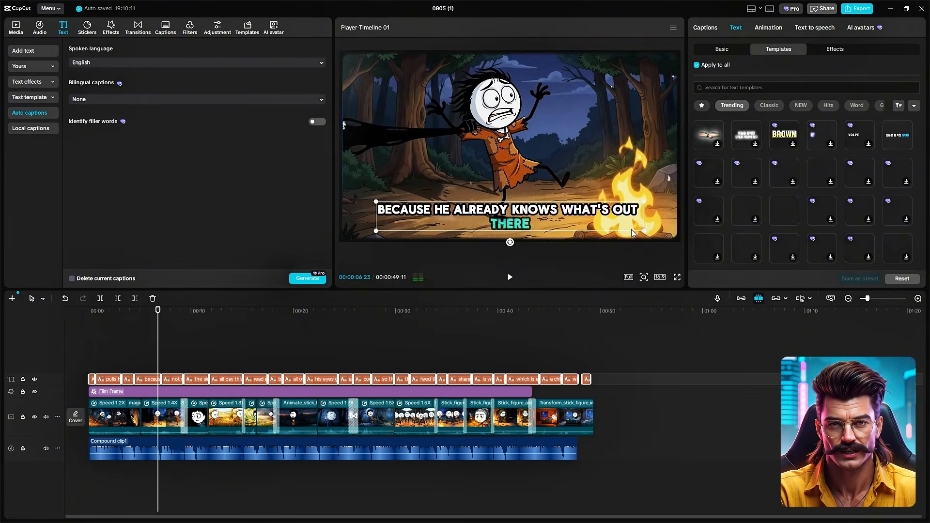
pyautogui.click(609, 216)
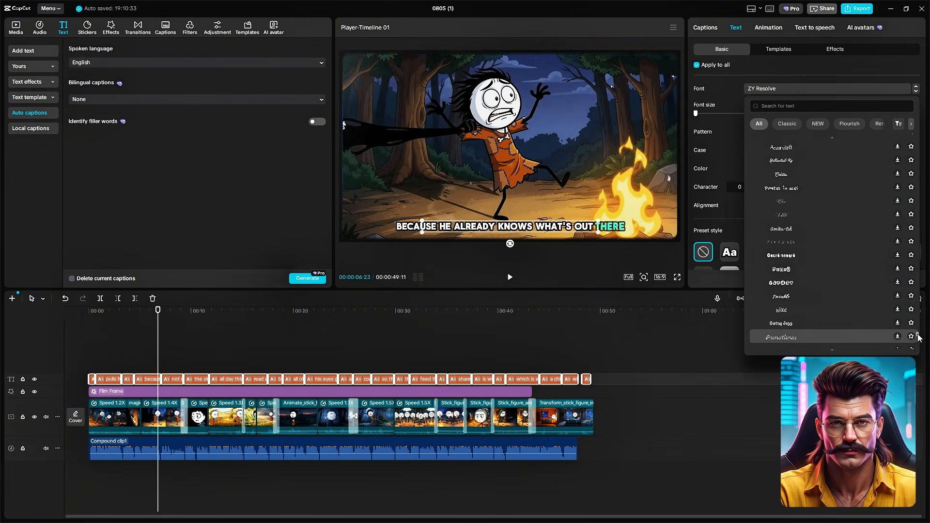
pyautogui.click(775, 157)
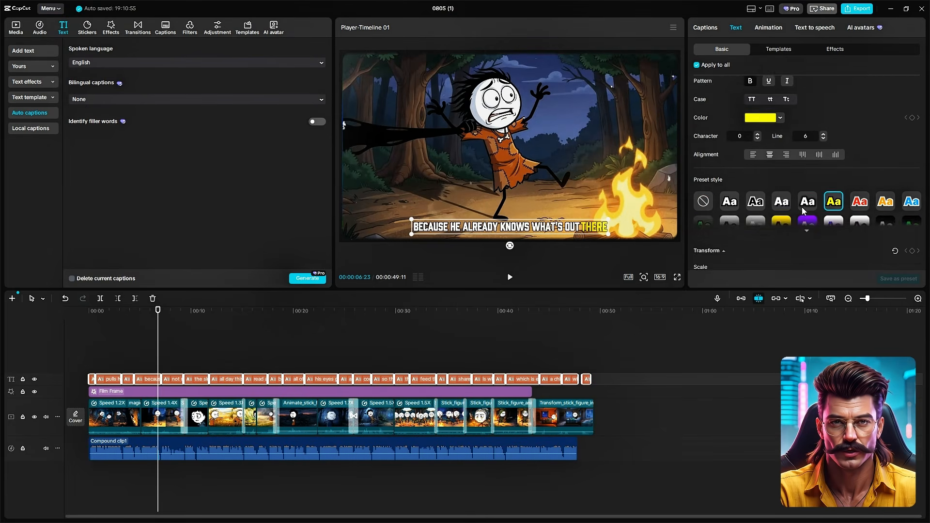
# Try yellow FFDB00 as the highlighted word colour on all captions and review the remaining text style settings.
pyautogui.click(761, 168)
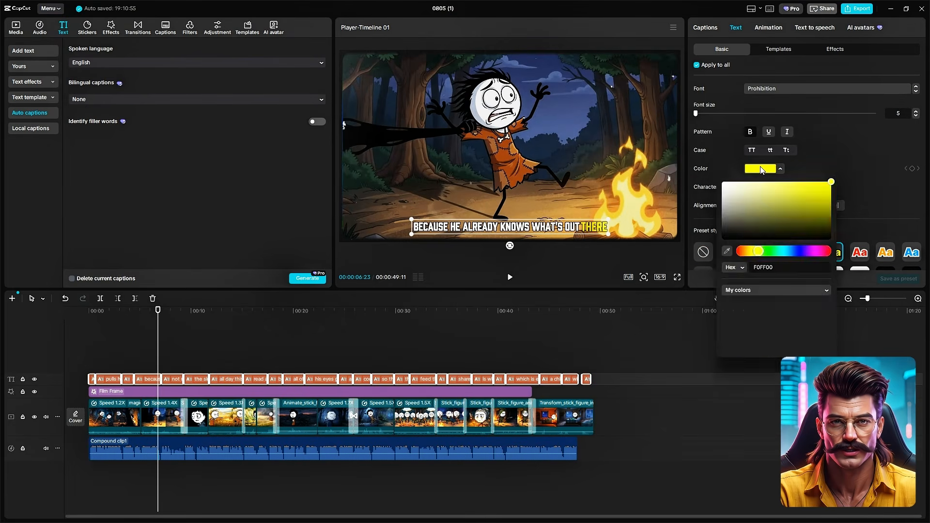
pyautogui.click(841, 152)
pyautogui.scroll(-5, 809, 147)
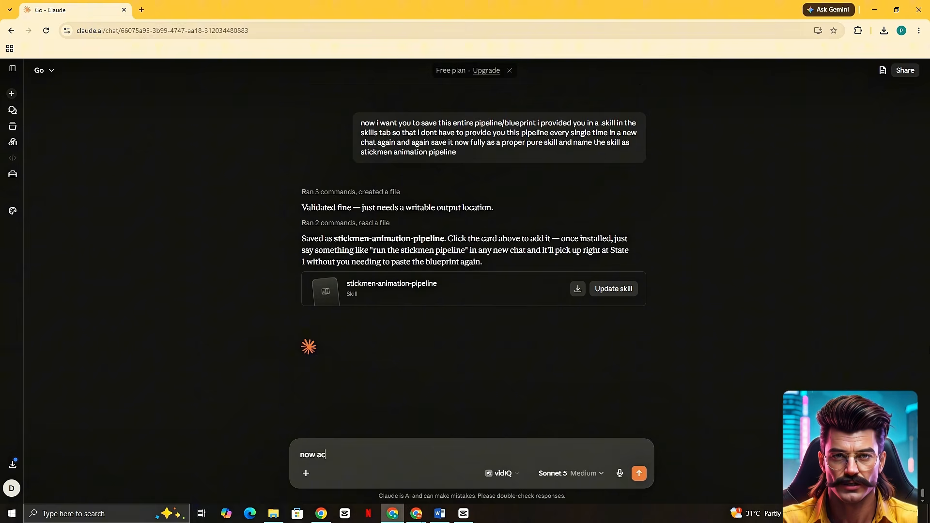
# Switch to Claude and request 2 instrumental-only background music pieces matching the 1-minute video, cinematic, Hollywood-level and high from the start.
pyautogui.write('cording to my vide')
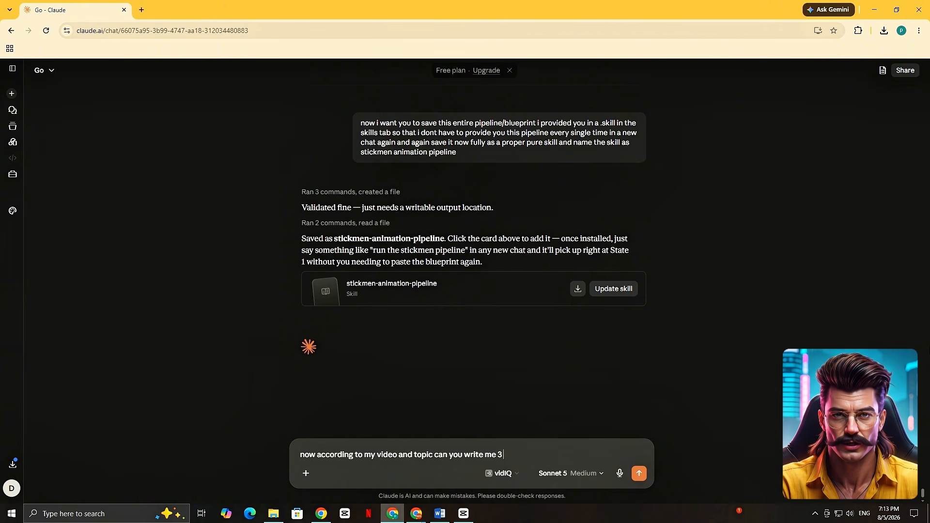
pyautogui.write('o and topic can you write me 2 pure instrumental only background music for my video that match the vibe of my video and g')
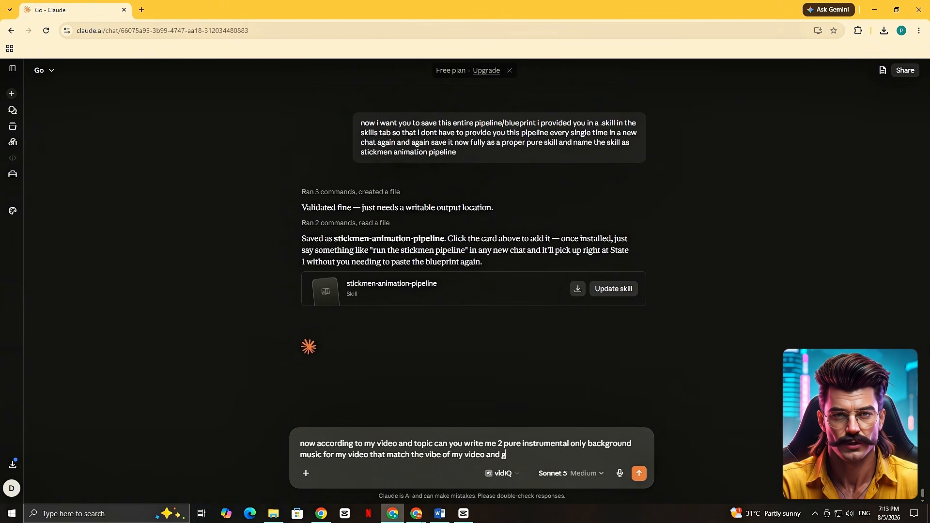
pyautogui.write('ling music must be high from start not slow start')
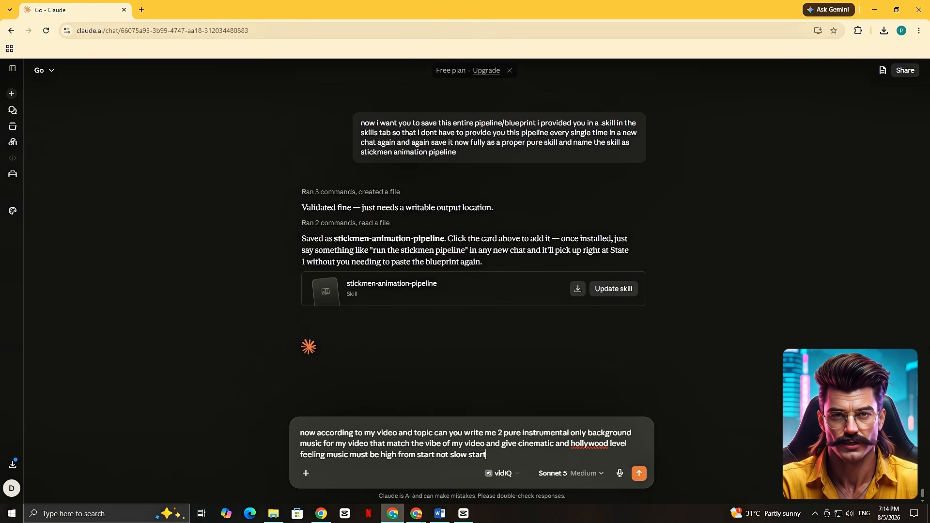
pyautogui.write('nute long')
pyautogui.press('Return')
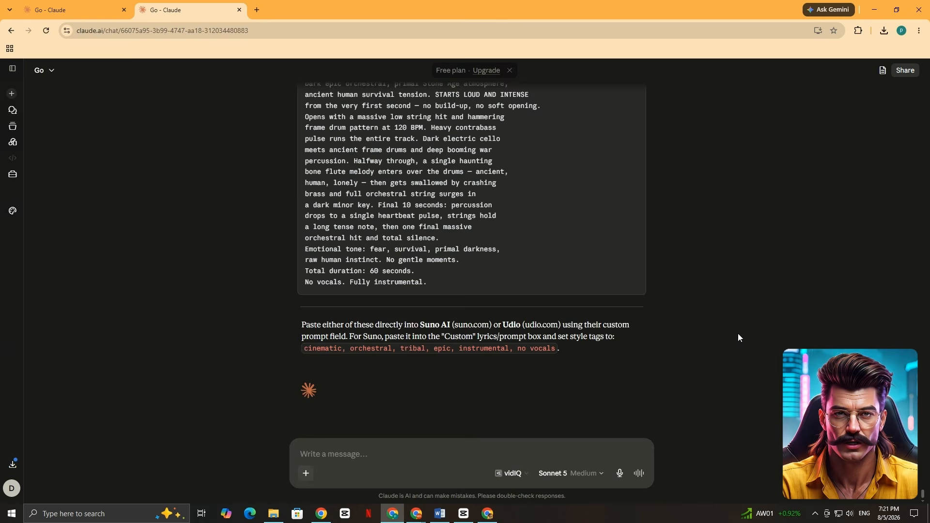
pyautogui.scroll(7, 629, 281)
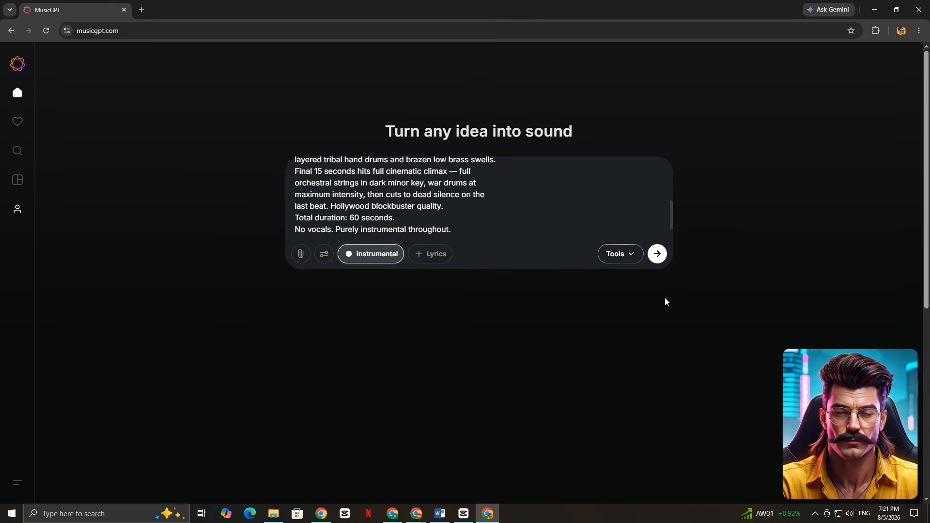
# Switch to MusicGPT and submit the first 60-second cinematic music prompt with the Instrumental option on.
pyautogui.click(662, 256)
pyautogui.click(893, 73)
pyautogui.click(662, 255)
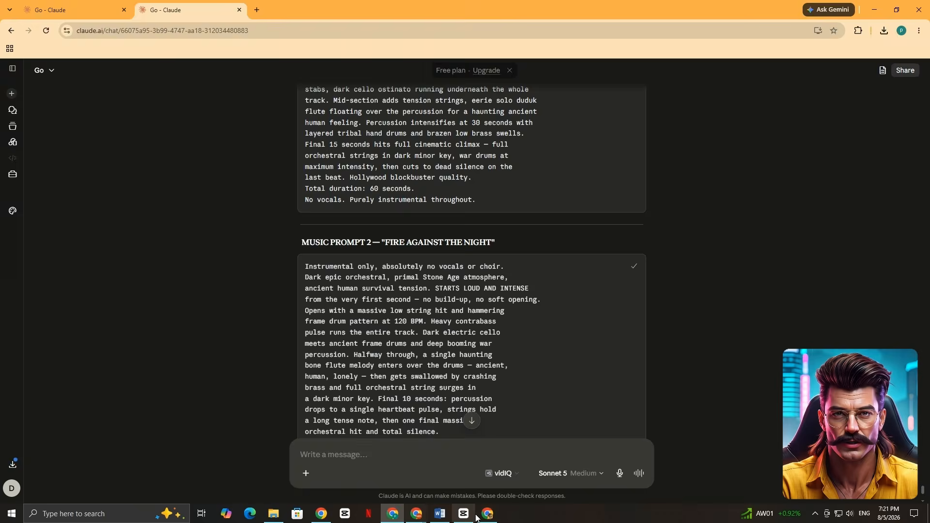
# Paste another music prompt into MusicGPT and generate a second instrumental track from it.
pyautogui.click(487, 514)
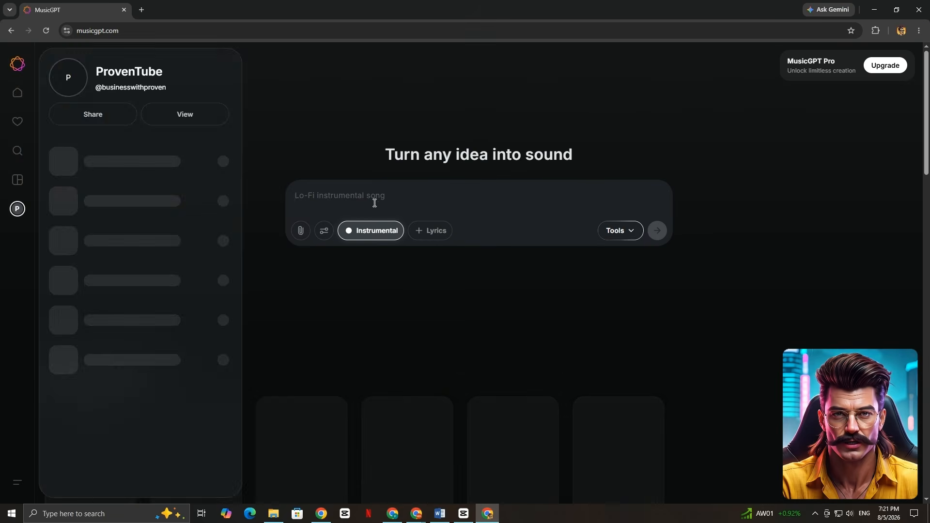
pyautogui.click(374, 201)
pyautogui.hotkey('ctrl', 'v')
pyautogui.click(656, 252)
pyautogui.click(889, 75)
pyautogui.click(659, 230)
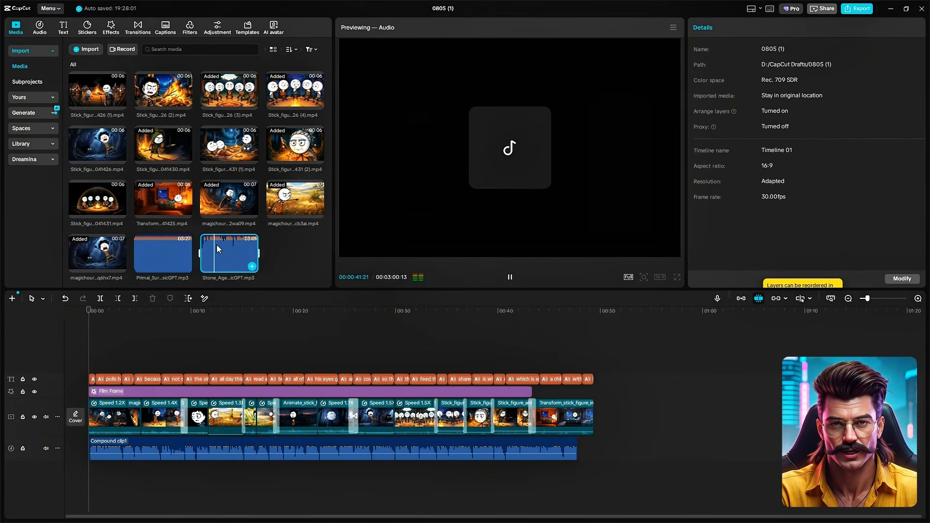
# Switch to CapCut, place the Stone_Age music track beneath the voiceover and lower the volume of its segments to about -20 dB.
pyautogui.moveTo(217, 249); pyautogui.dragTo(143, 499)
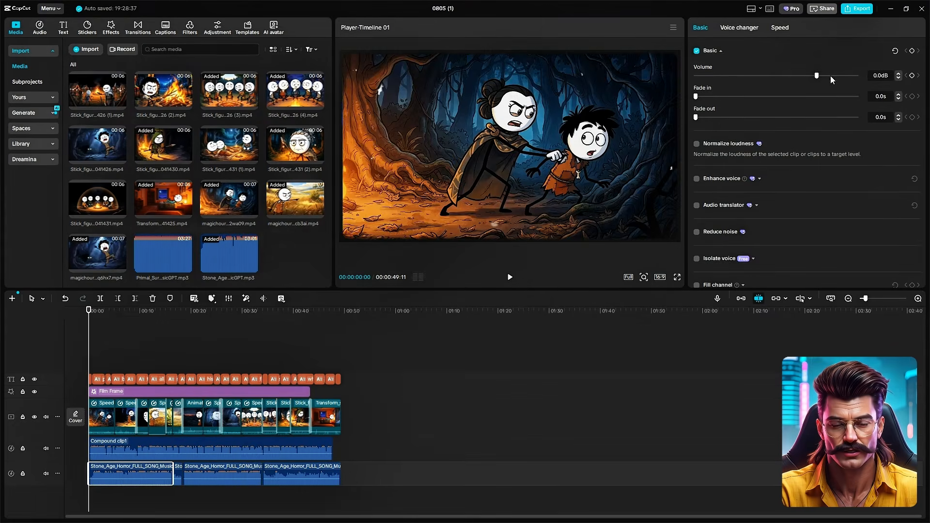
pyautogui.press('space')
pyautogui.click(177, 475)
pyautogui.moveTo(817, 76); pyautogui.dragTo(789, 79)
pyautogui.click(223, 475)
pyautogui.click(301, 475)
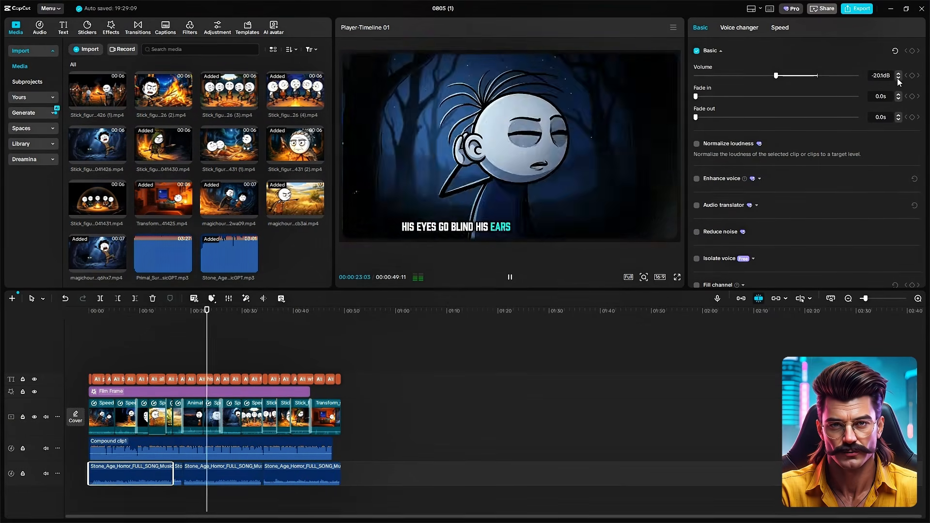